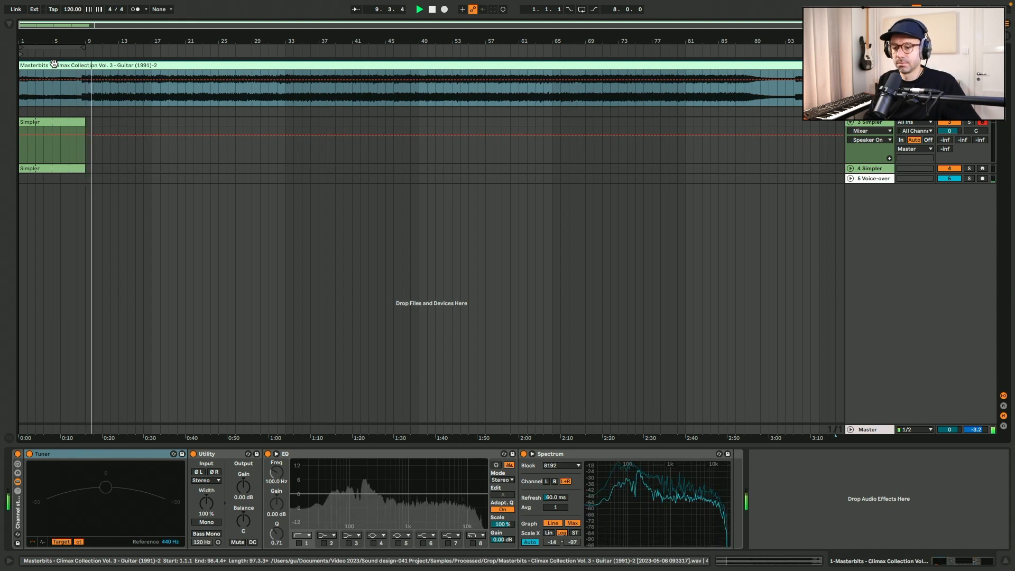
# Audition the long guitar recording at several points, then from bar 87 through its fading end
pyautogui.click(203, 97)
pyautogui.press('space')
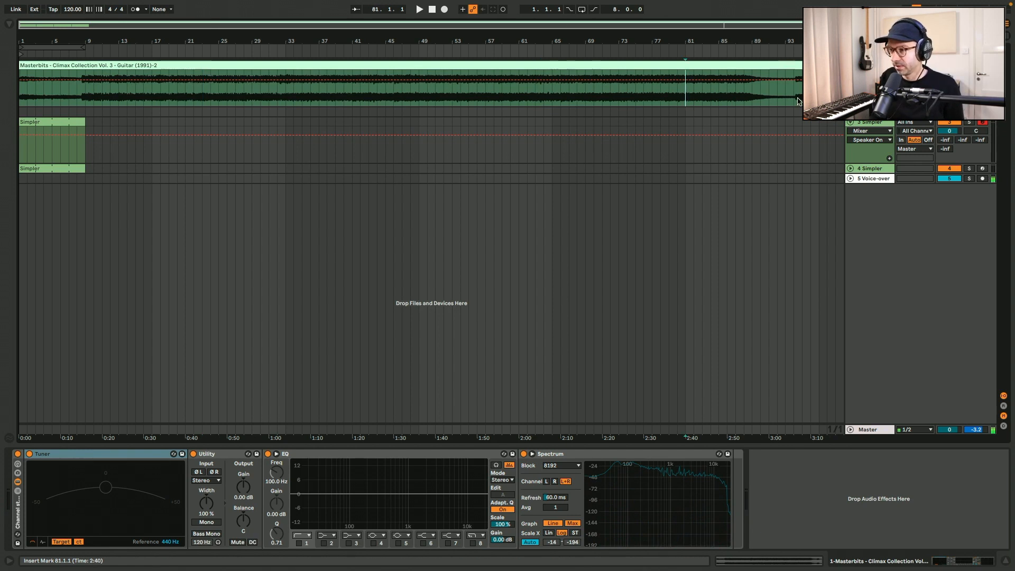
pyautogui.click(733, 96)
pyautogui.press('space')
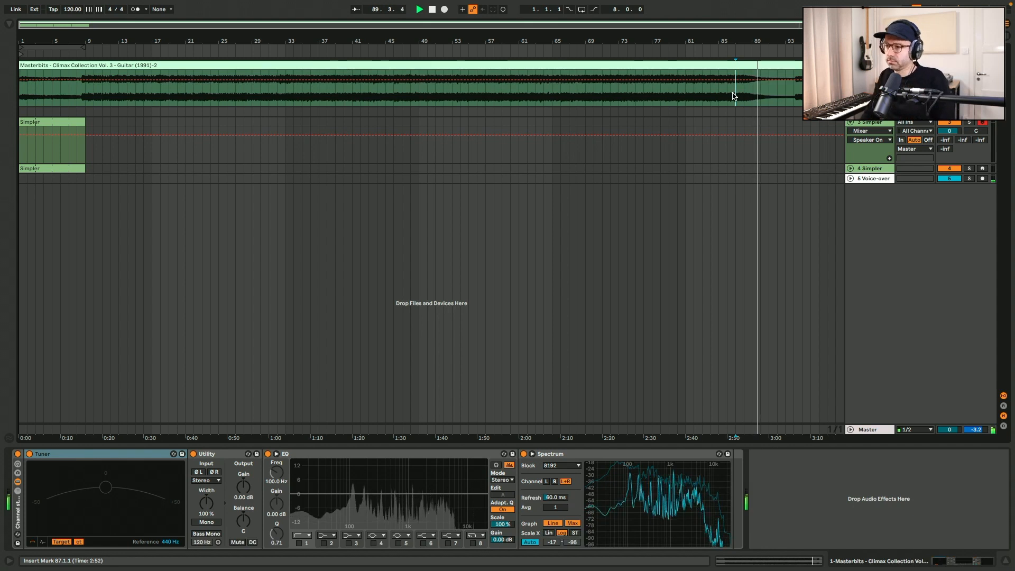
pyautogui.scroll(5, 733, 96)
pyautogui.hscroll(10, 733, 97)
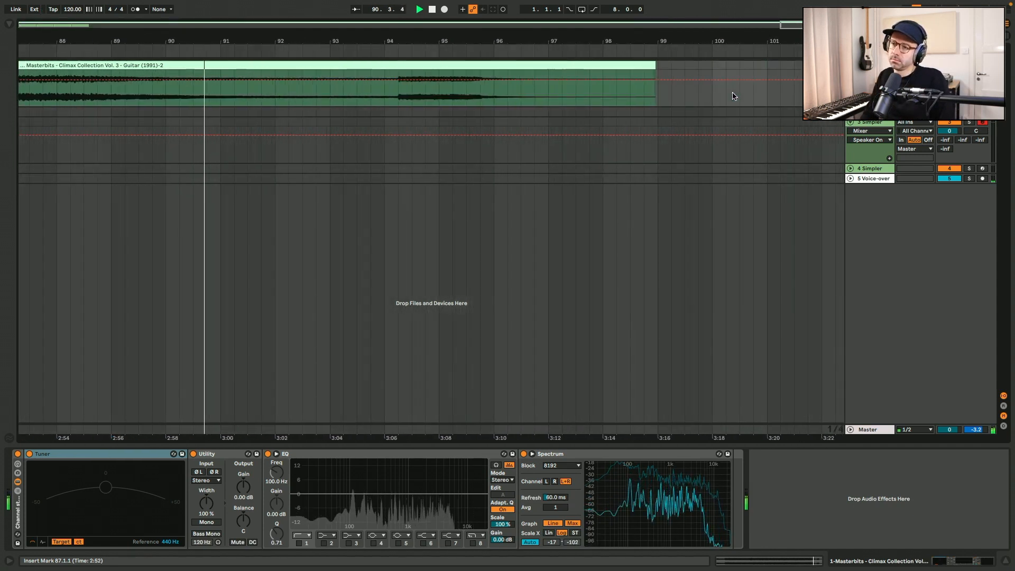
pyautogui.hscroll(-3, 732, 96)
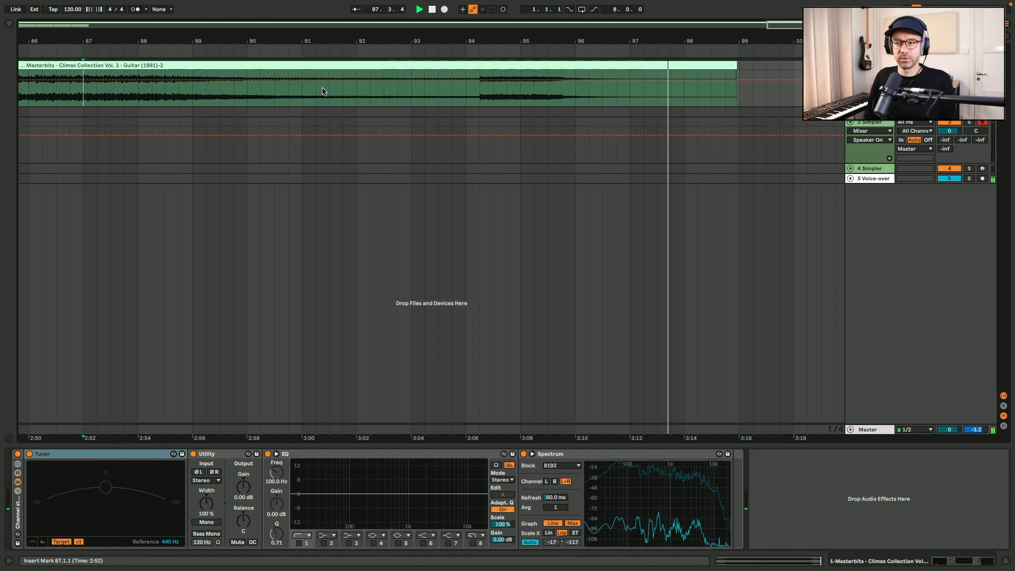
pyautogui.press('space')
# Copy bars 87 to 95 of the guitar clip onto the empty track below and crop the copy's sample
pyautogui.keyDown('shift'); pyautogui.click(521, 75); pyautogui.keyUp('shift')
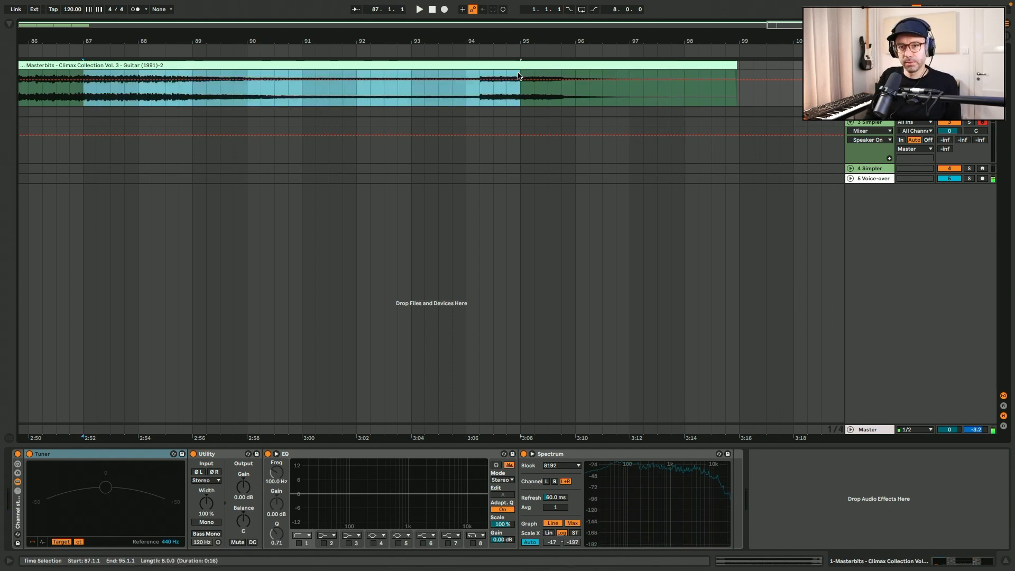
pyautogui.moveTo(499, 66); pyautogui.dragTo(502, 122)
pyautogui.rightClick(450, 230)
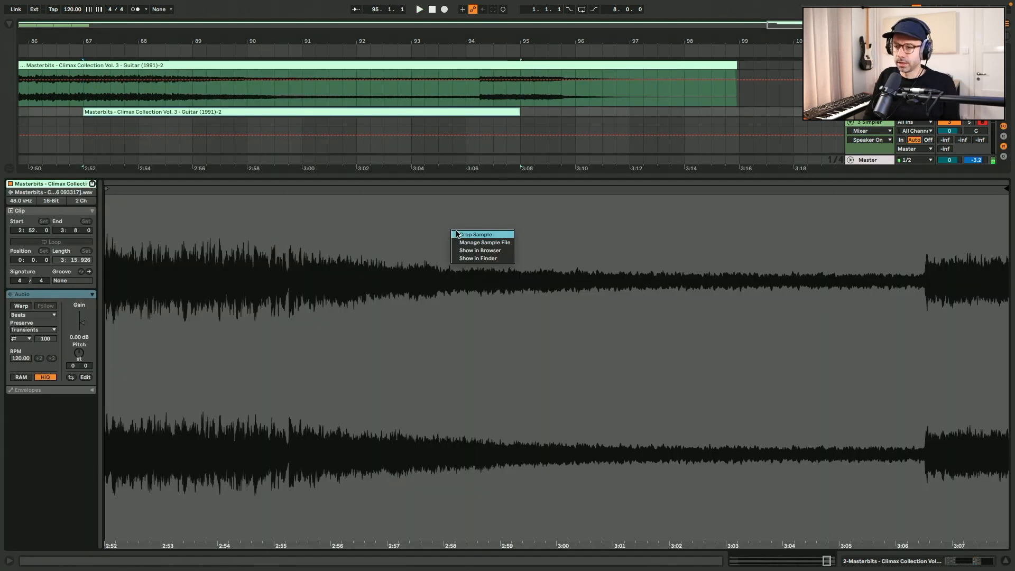
pyautogui.click(458, 234)
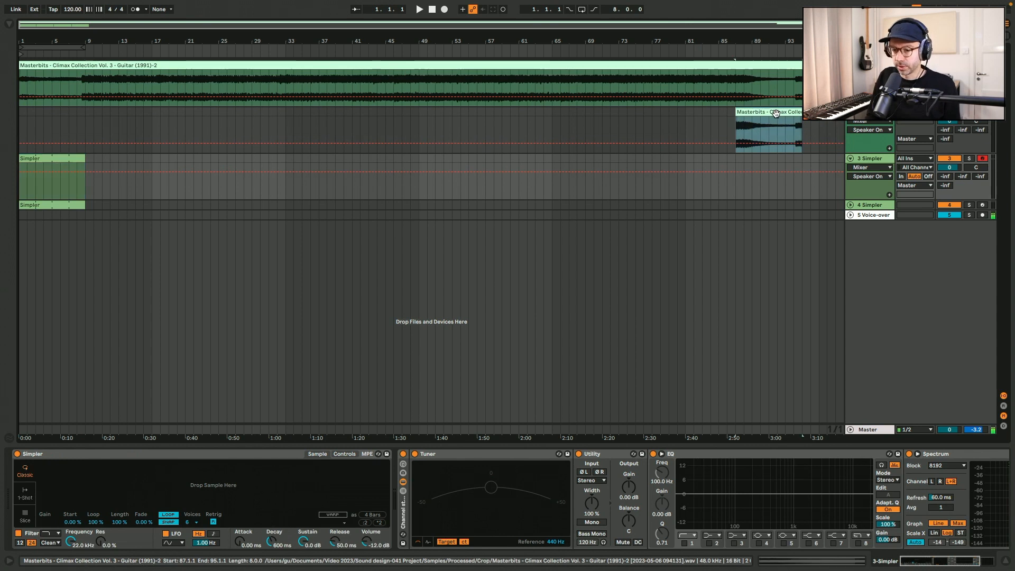
# Load the cropped guitar clip into the Simpler on track 3, set its volume to -6 dB and play test notes
pyautogui.moveTo(768, 132); pyautogui.dragTo(205, 497)
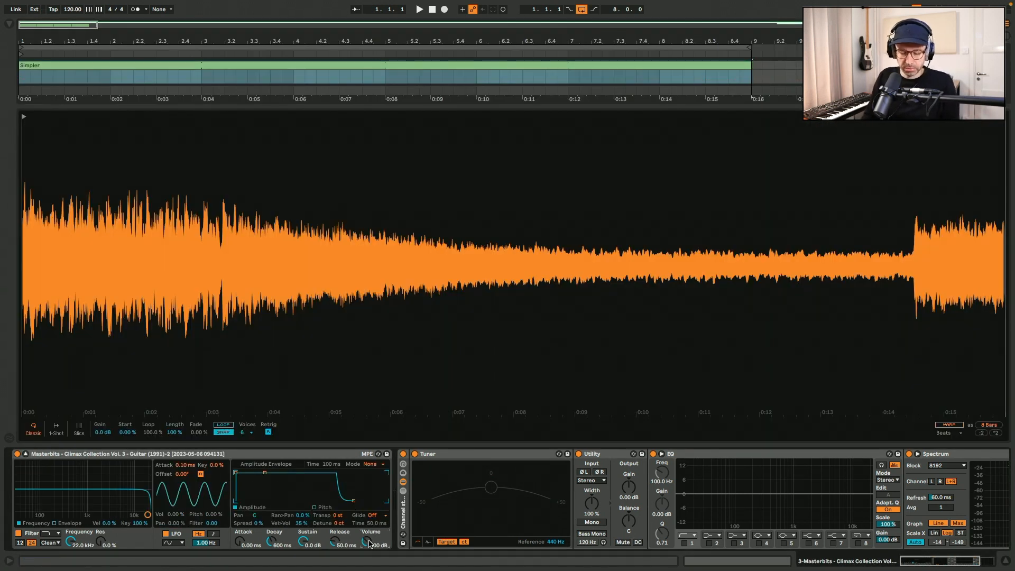
pyautogui.press('a')
pyautogui.press('x')
pyautogui.press('a')
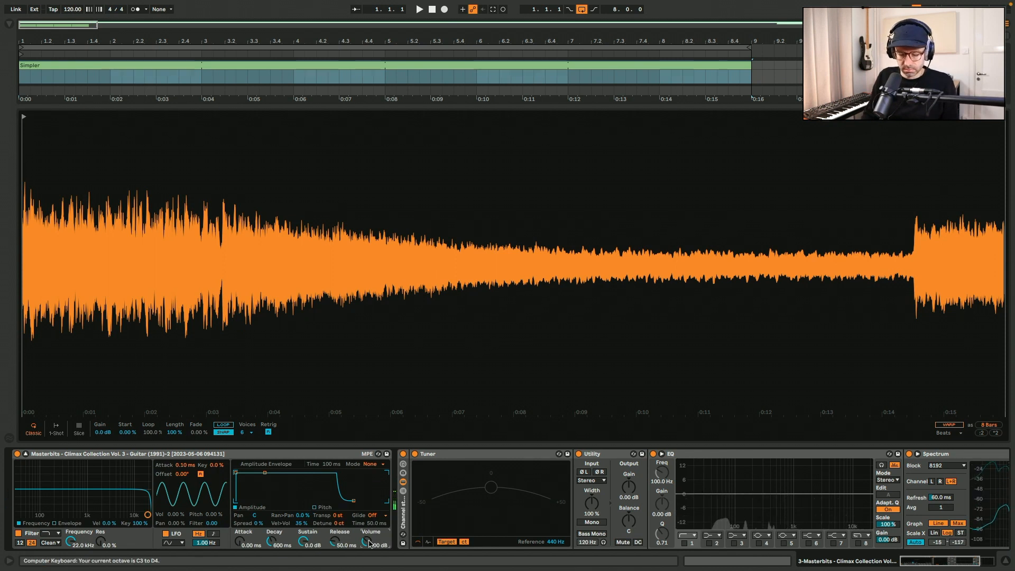
pyautogui.press('a')
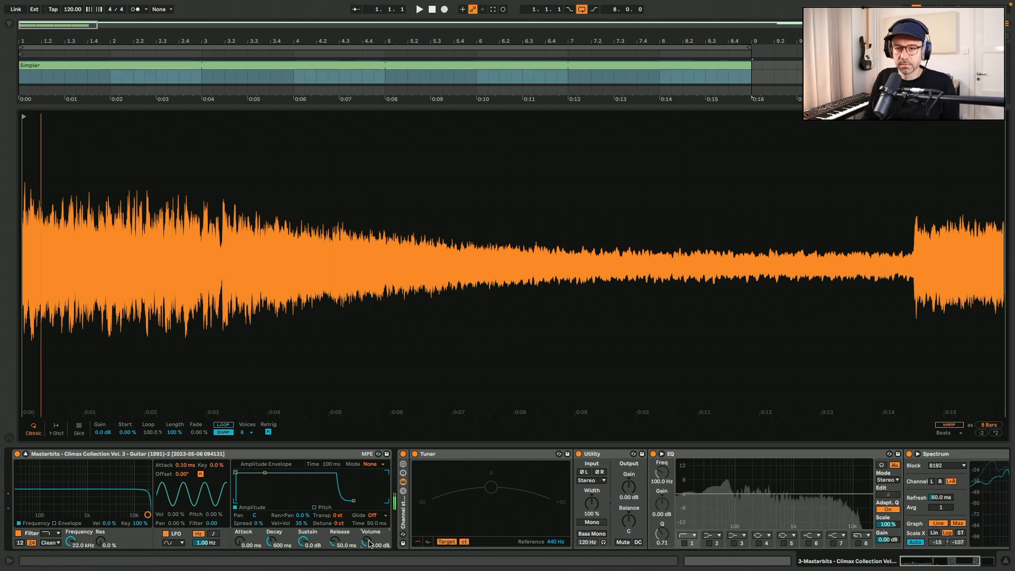
# Trim the Simpler's playback region to the quiet sustained section from about 0:09.4 to 0:14.4, auditioning it along the way
pyautogui.moveTo(24, 117)
pyautogui.mouseDown()
pyautogui.moveTo(540, 127)
pyautogui.moveTo(484, 127)
pyautogui.mouseUp()
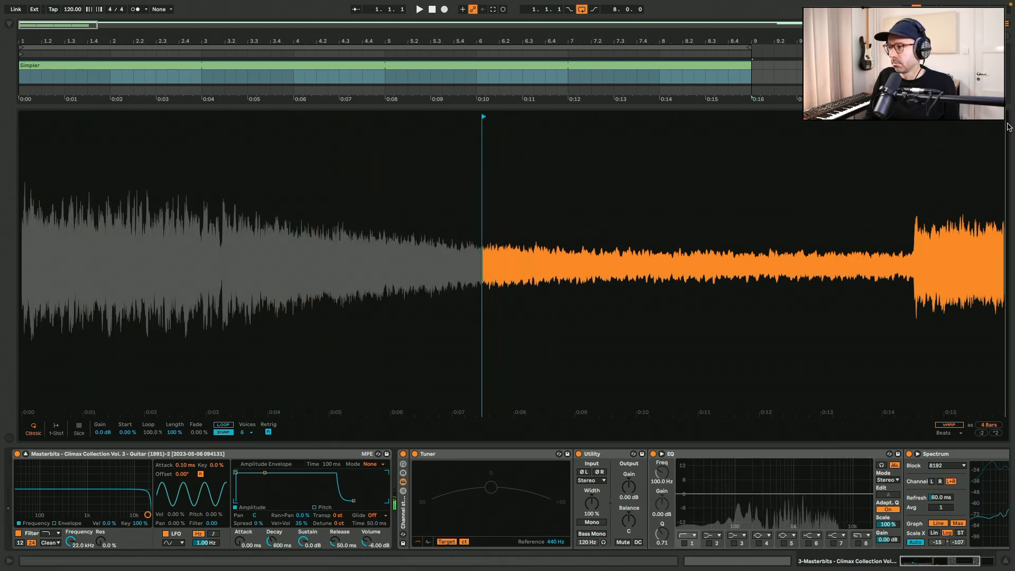
pyautogui.moveTo(1004, 132)
pyautogui.mouseDown()
pyautogui.moveTo(909, 145)
pyautogui.moveTo(894, 157)
pyautogui.moveTo(894, 206)
pyautogui.moveTo(894, 191)
pyautogui.mouseUp()
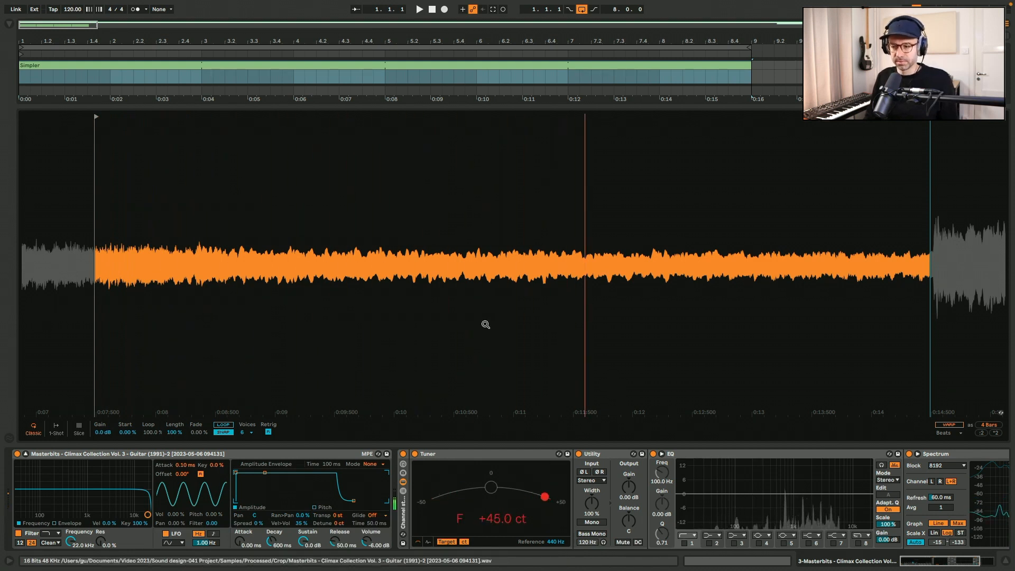
pyautogui.press('space')
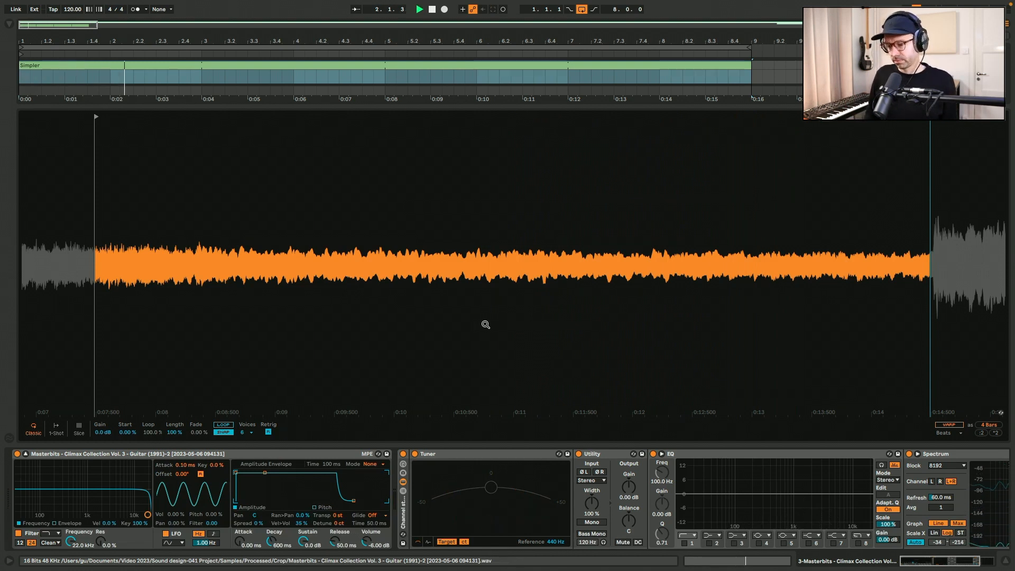
pyautogui.press('space')
pyautogui.press('Home')
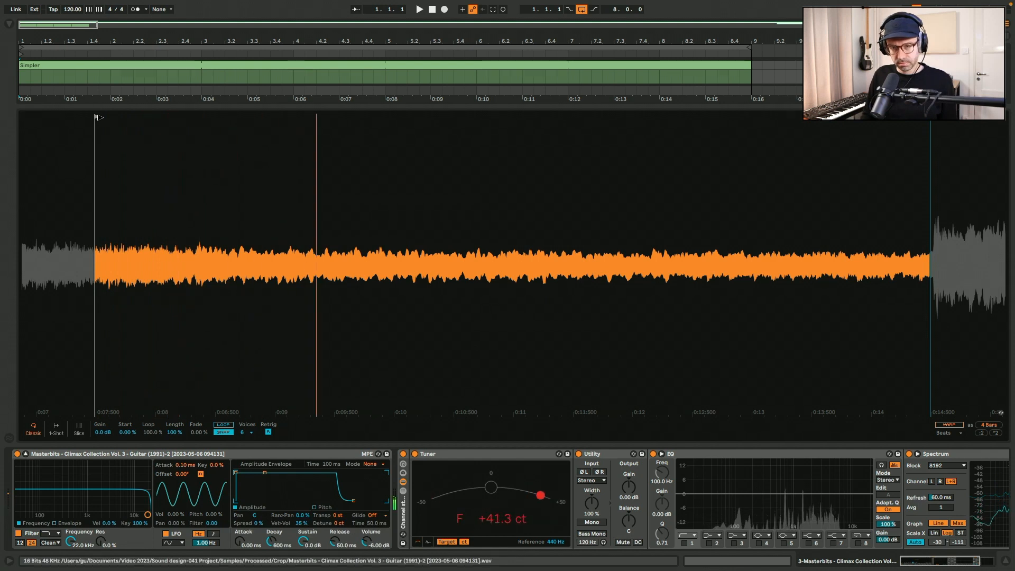
pyautogui.moveTo(95, 116)
pyautogui.mouseDown()
pyautogui.moveTo(358, 115)
pyautogui.moveTo(334, 116)
pyautogui.mouseUp()
# Transpose the Simpler by -5 st with 50 ms attack and 2 s release, and enable the EQ's band 1 low cut at 100 Hz
pyautogui.moveTo(338, 515); pyautogui.dragTo(338, 524)
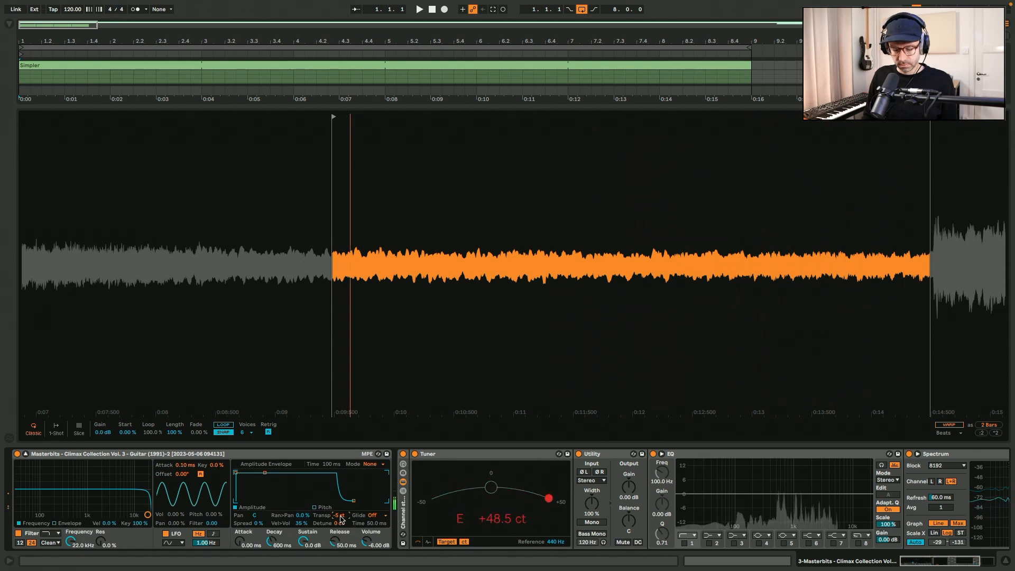
pyautogui.moveTo(900, 170); pyautogui.dragTo(901, 195)
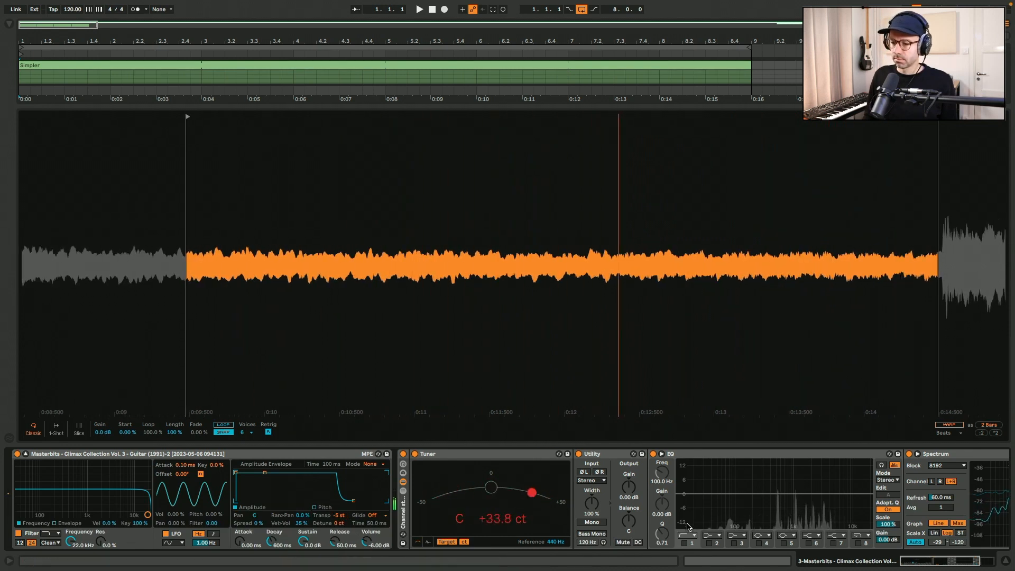
pyautogui.click(684, 543)
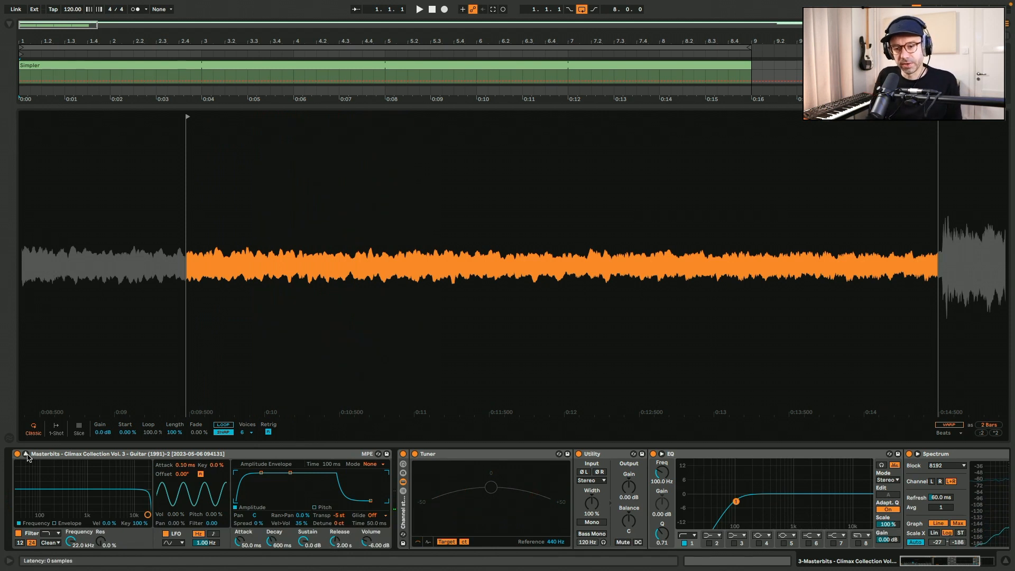
pyautogui.click(25, 454)
# Add an Auto Pan after the EQ with an amount of 34.1% and a rate of 0.16 Hz
pyautogui.click(8, 25)
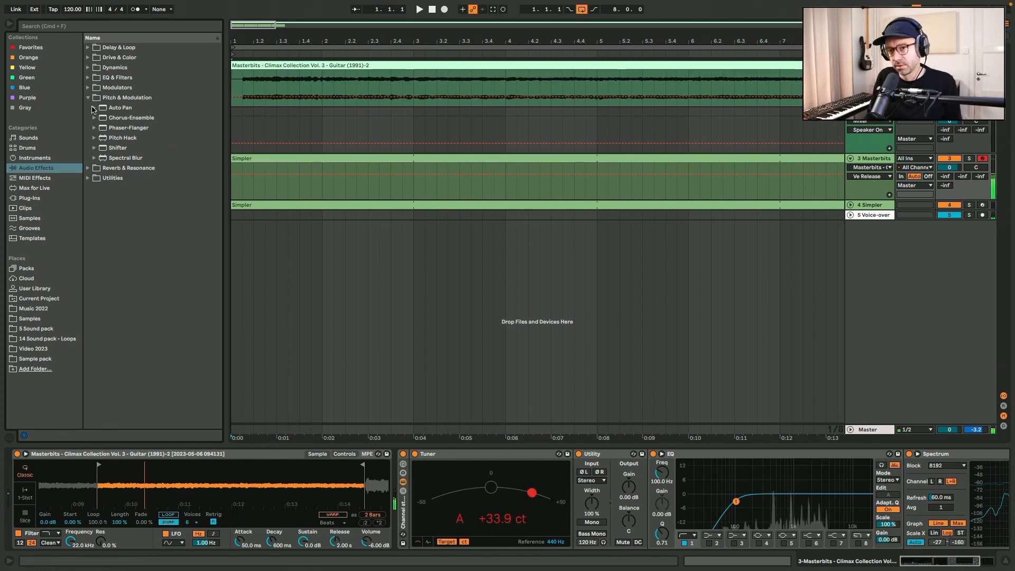
pyautogui.moveTo(119, 107); pyautogui.dragTo(892, 473)
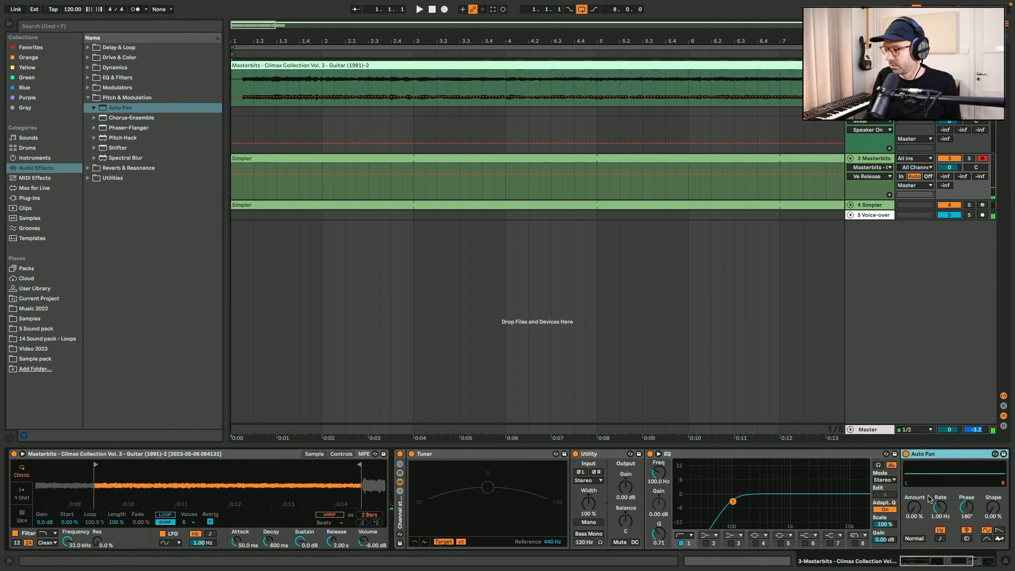
pyautogui.click(940, 507)
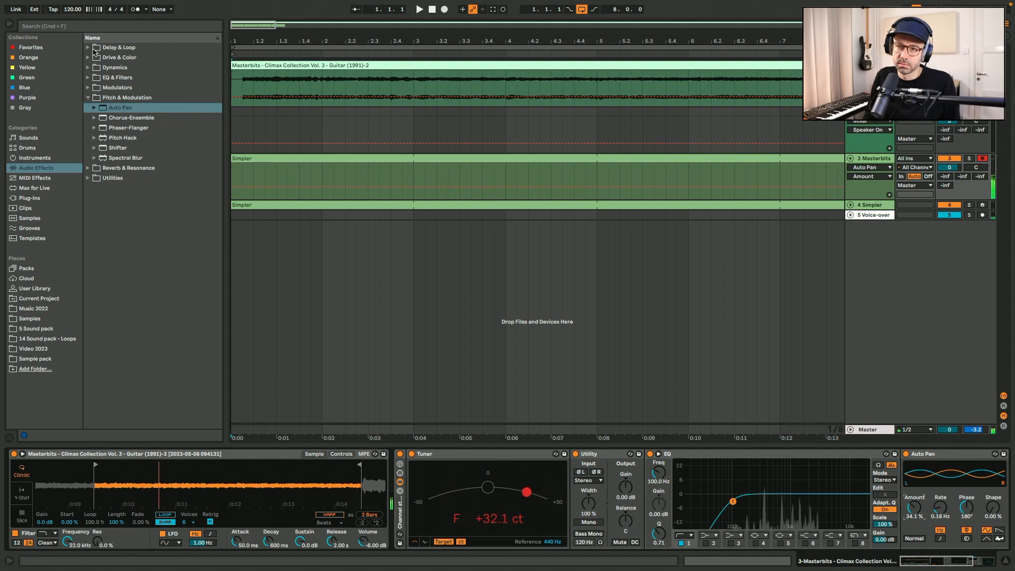
# Add a Delay between the EQ and the Auto Pan, with its filter at 546 Hz and a width of 3.29
pyautogui.click(95, 49)
pyautogui.moveTo(114, 68); pyautogui.dragTo(877, 480)
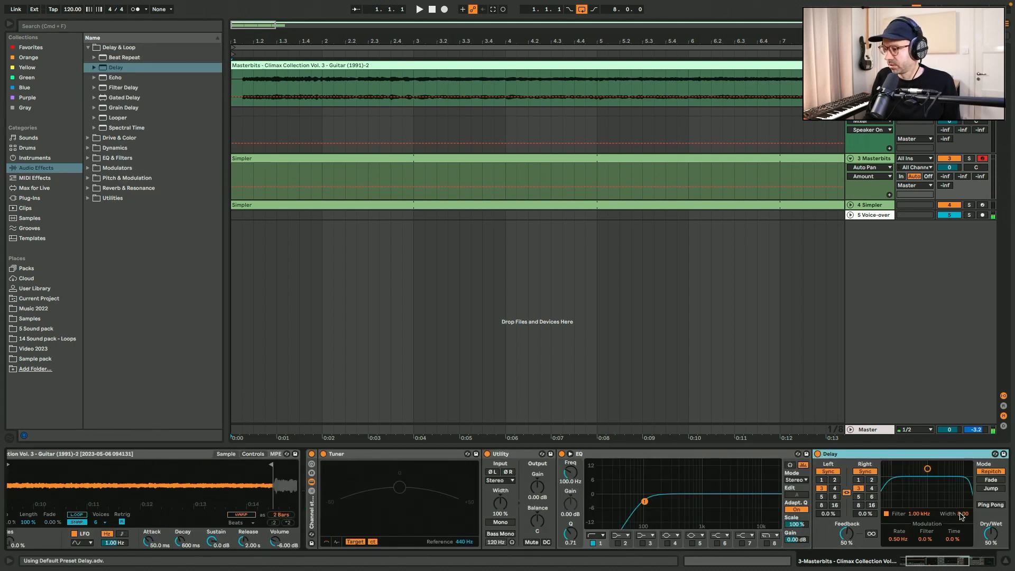
pyautogui.moveTo(960, 516); pyautogui.dragTo(960, 476)
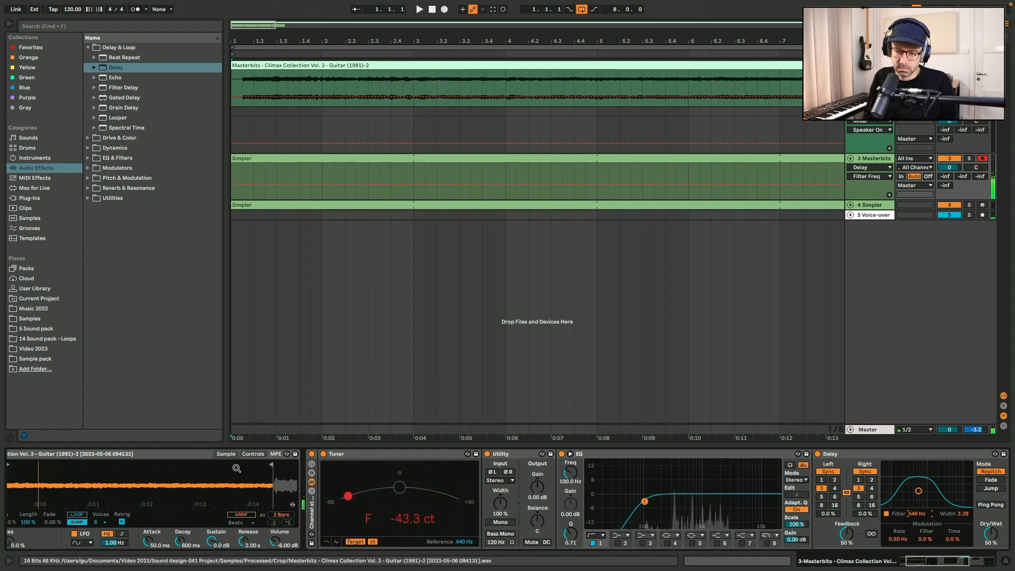
# Raise the EQ's low cut to 150 Hz and enable band 4 as a -1.23 dB dip at 1.62 kHz
pyautogui.hscroll(-3, 237, 469)
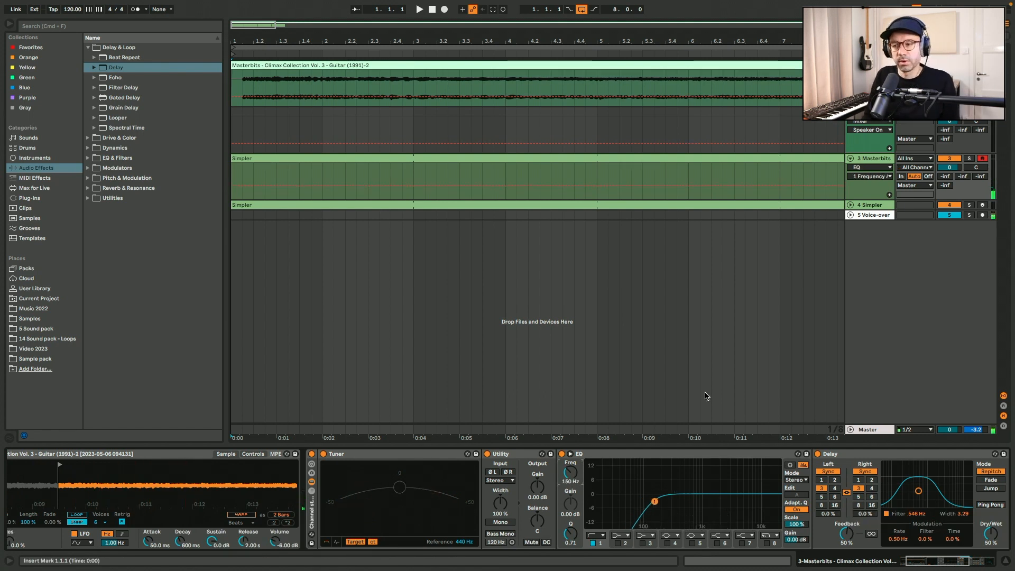
pyautogui.click(570, 454)
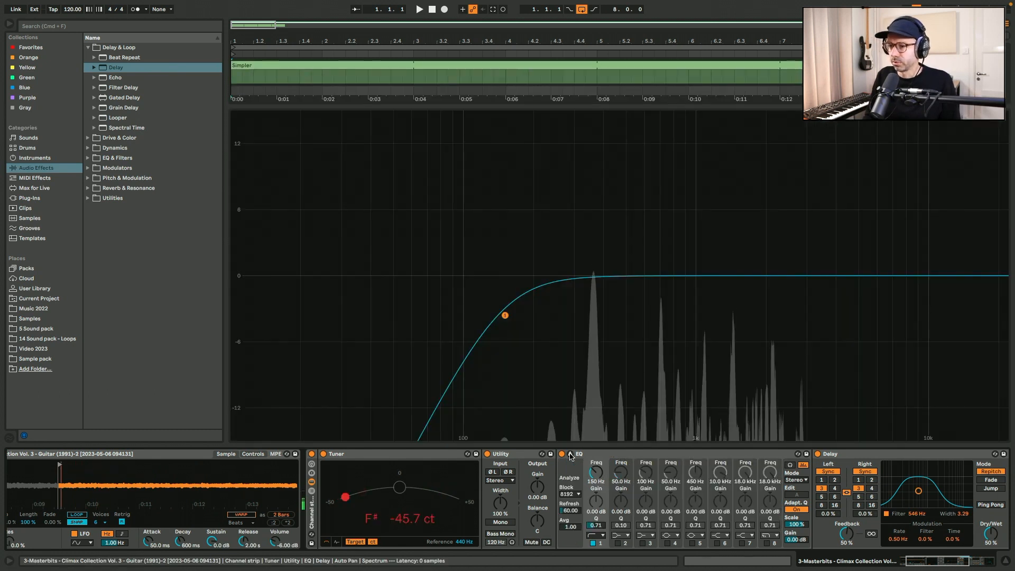
pyautogui.click(667, 543)
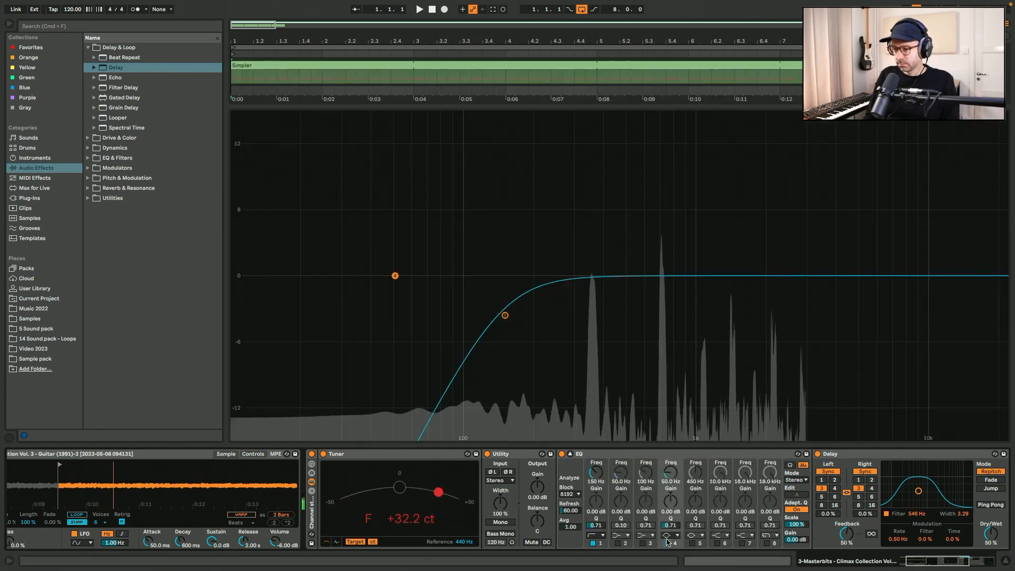
pyautogui.moveTo(395, 275); pyautogui.dragTo(744, 288)
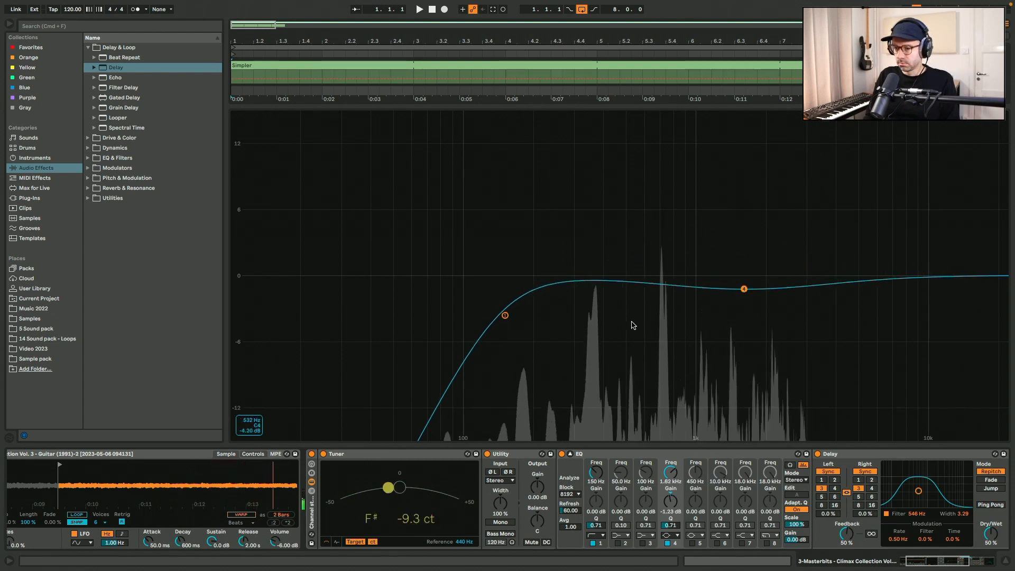
pyautogui.click(570, 454)
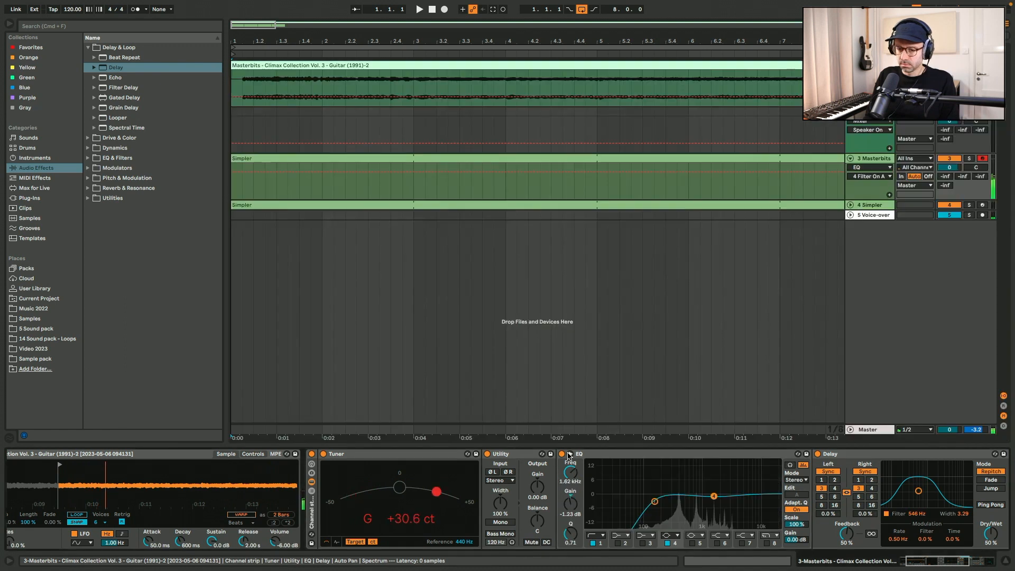
# Limit the Simpler's polyphony to 4 voices
pyautogui.hscroll(10, 185, 505)
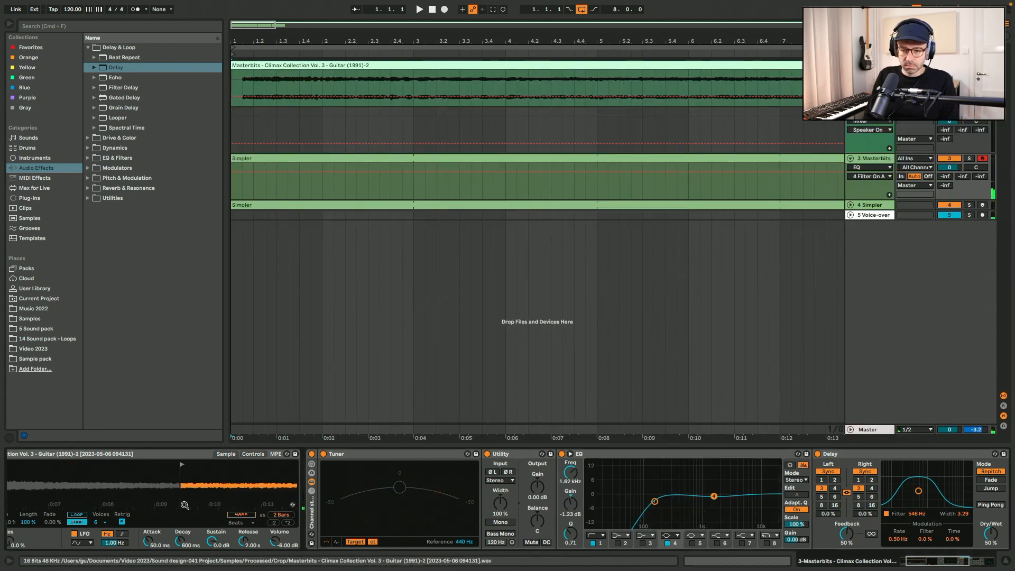
pyautogui.hscroll(-5, 206, 515)
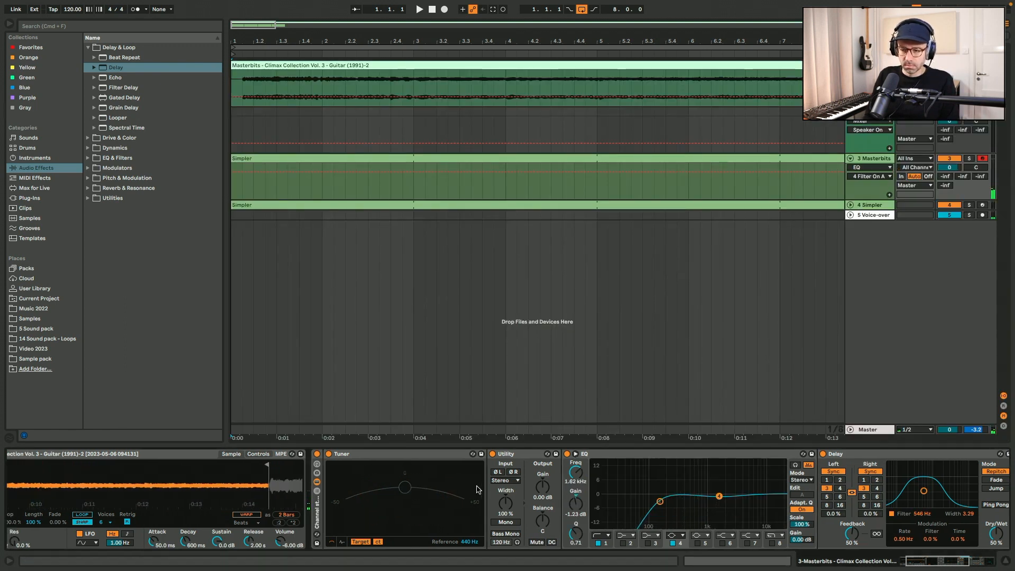
pyautogui.click(194, 522)
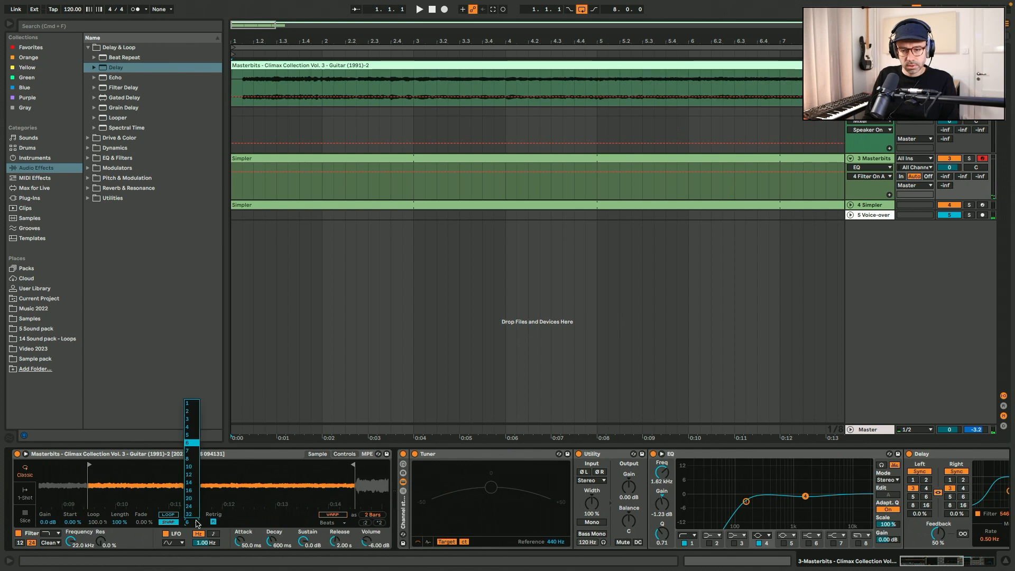
pyautogui.click(194, 426)
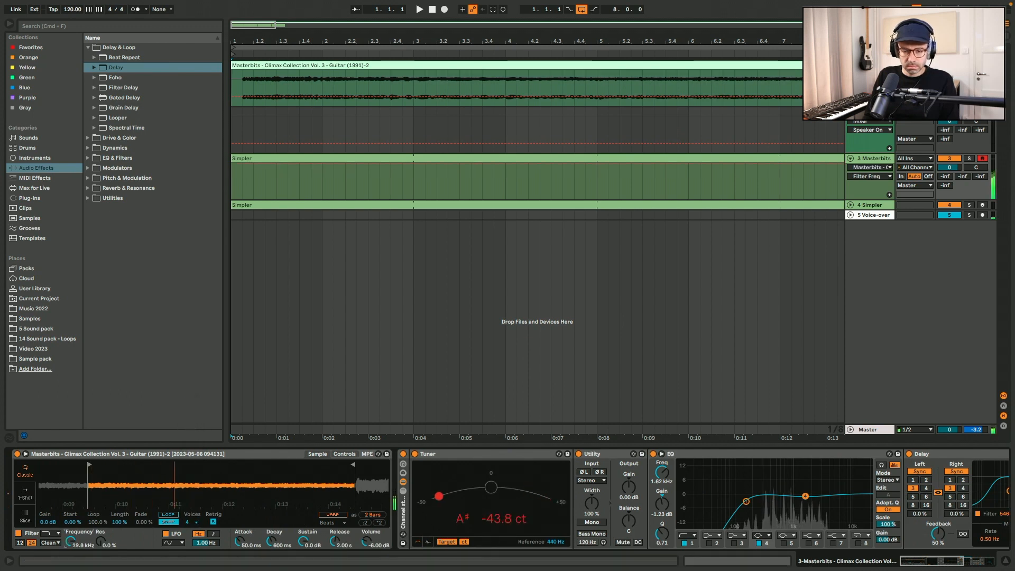
# Sweep the Simpler's filter frequency down to 1.17 kHz and back up to 22 kHz to hear its effect
pyautogui.moveTo(71, 541); pyautogui.dragTo(70, 555)
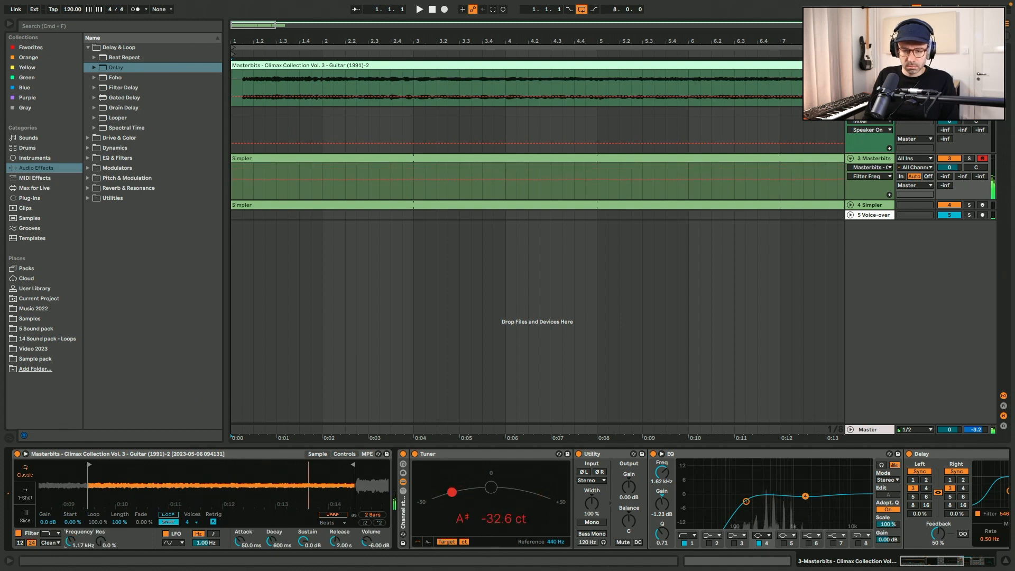
pyautogui.moveTo(70, 541); pyautogui.dragTo(70, 523)
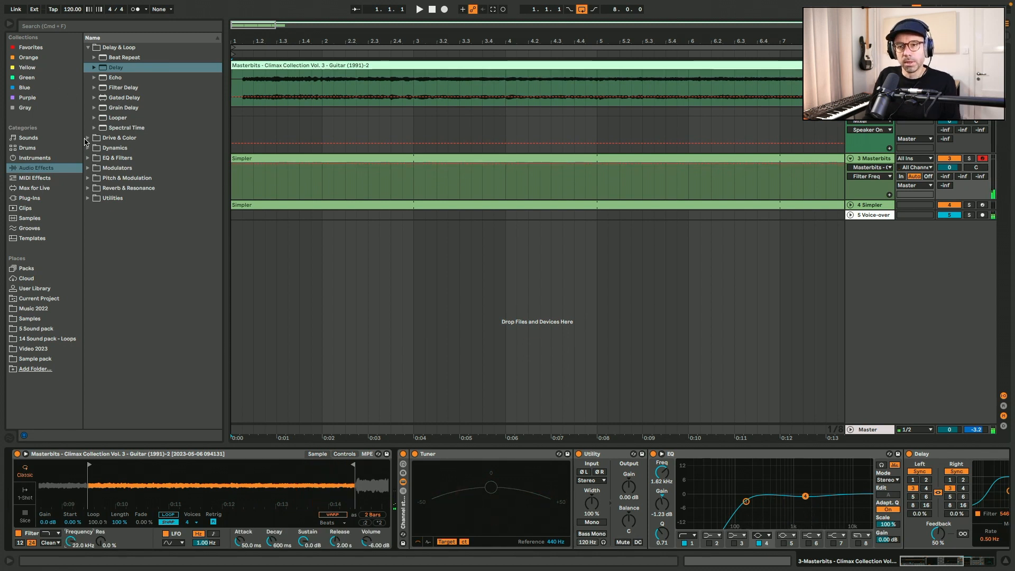
# Add an Auto Filter from the EQ & Filters effects directly after the EQ in the track's device chain
pyautogui.click(88, 157)
pyautogui.click(129, 89)
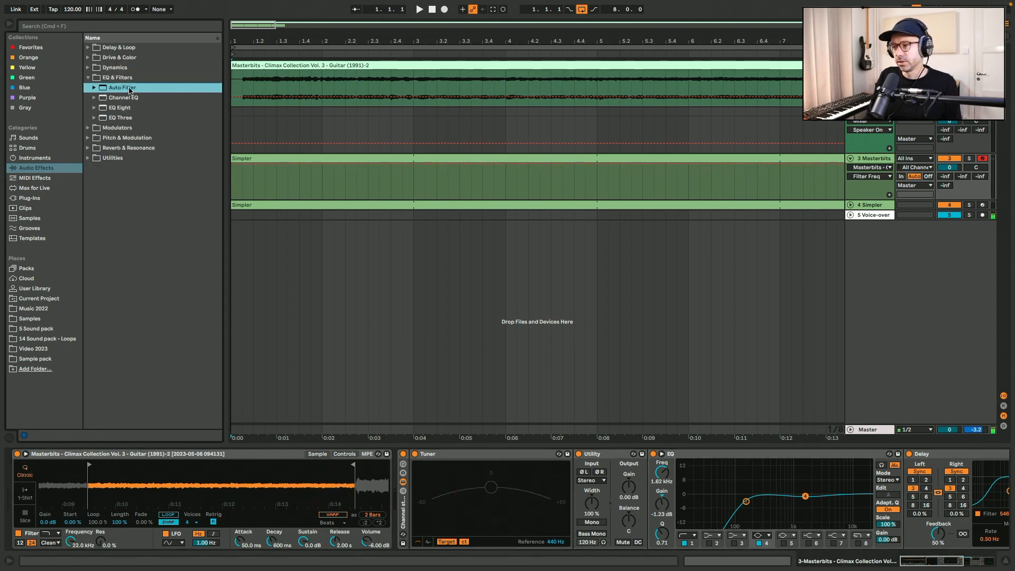
pyautogui.moveTo(932, 396); pyautogui.dragTo(925, 498)
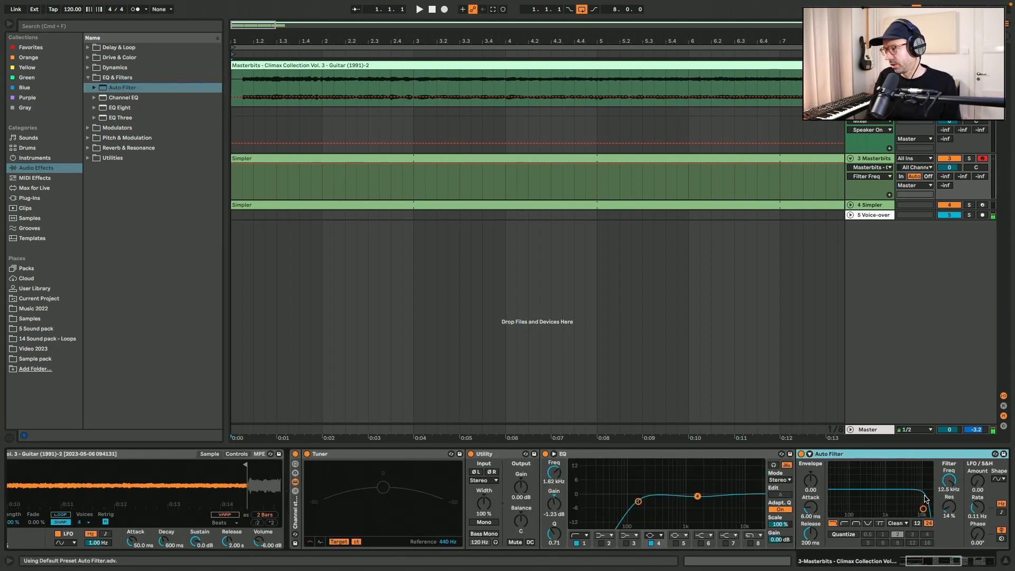
# Lower the Auto Filter's cutoff frequency to 2.92 kHz and raise its resonance to 19%
pyautogui.moveTo(952, 490); pyautogui.dragTo(952, 488)
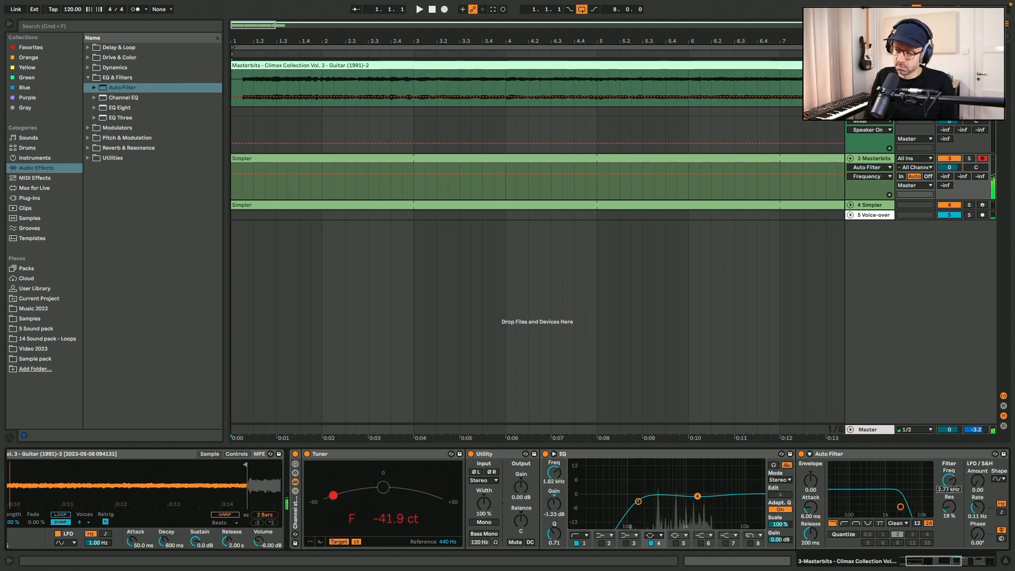
pyautogui.click(899, 458)
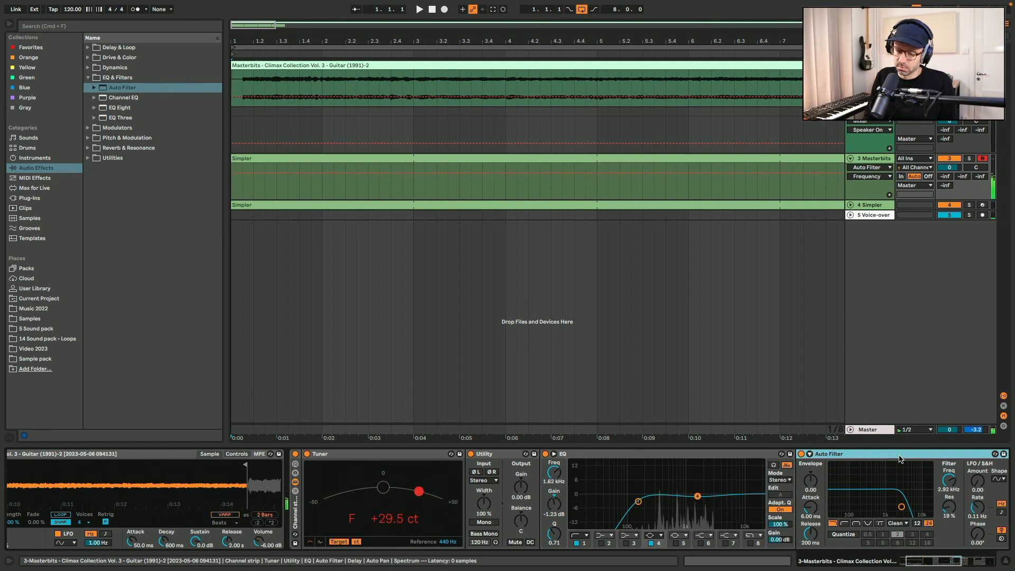
# Open the Simpler clip on track 3, set its loop length to four bars and limit the note editor to the E Minor scale
pyautogui.doubleClick(443, 161)
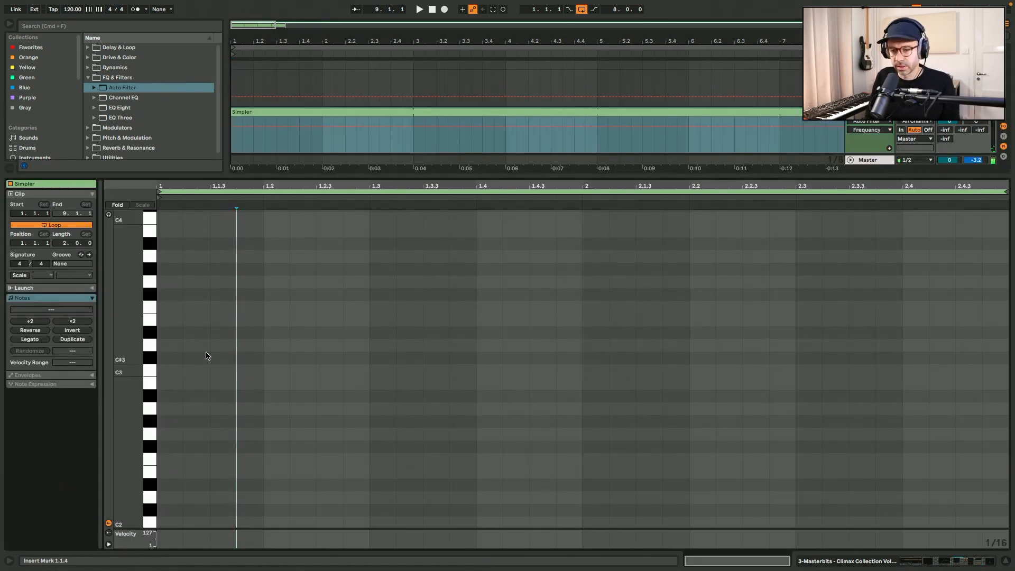
pyautogui.moveTo(67, 245); pyautogui.dragTo(67, 238)
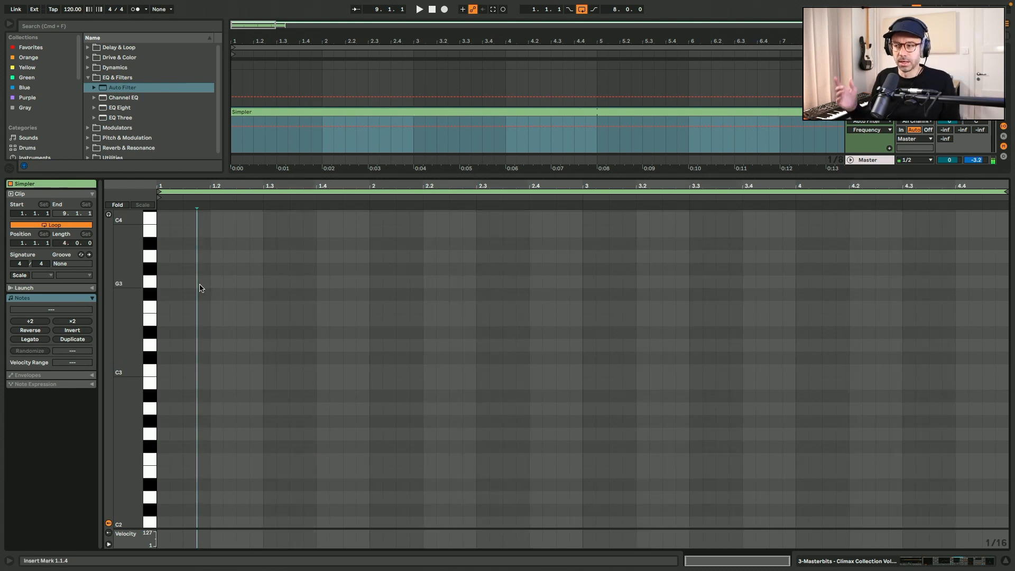
pyautogui.click(20, 275)
pyautogui.click(42, 275)
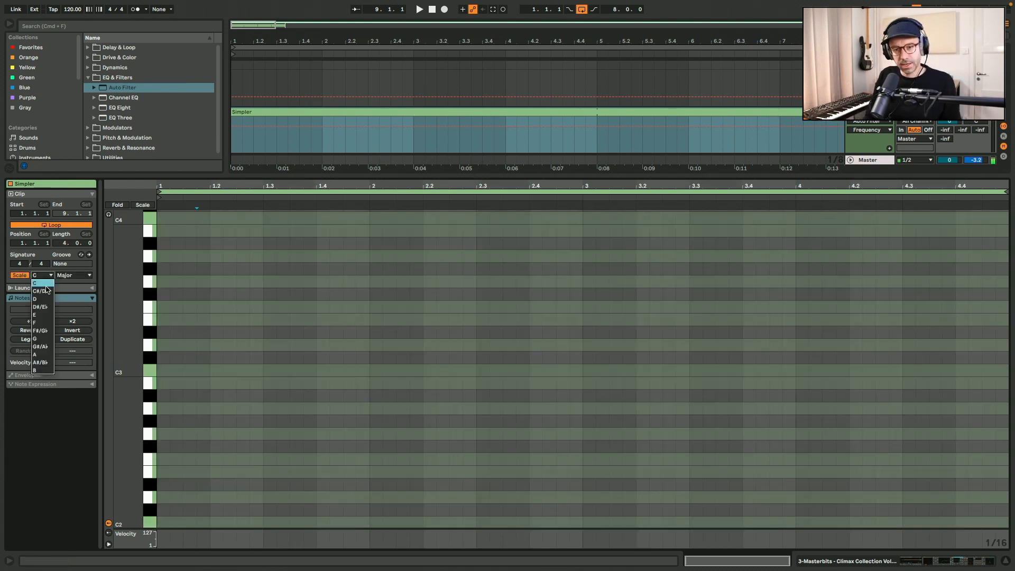
pyautogui.click(52, 315)
pyautogui.click(74, 275)
pyautogui.click(69, 285)
pyautogui.click(148, 206)
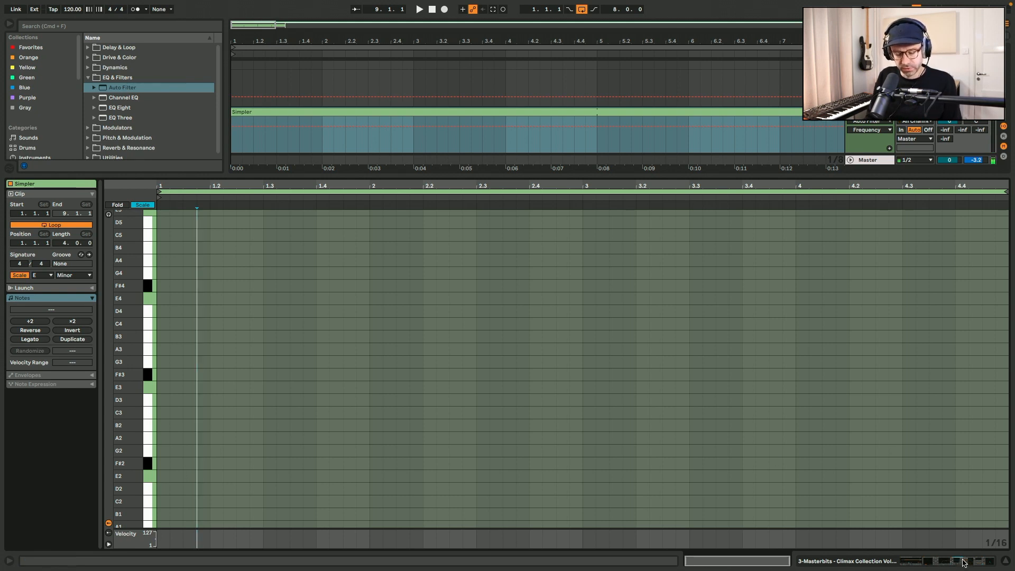
# Enter a one-bar chord of E2, G2 and B2 in bar 1 and deactivate its G2 note
pyautogui.doubleClick(167, 476)
pyautogui.moveTo(169, 478); pyautogui.dragTo(379, 463)
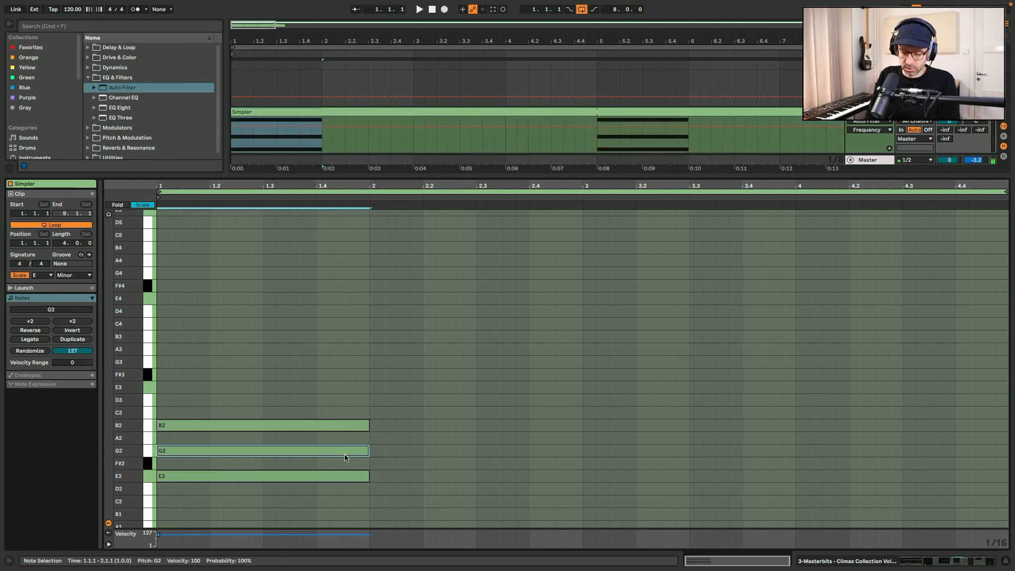
pyautogui.click(341, 451)
pyautogui.scroll(-2, 214, 464)
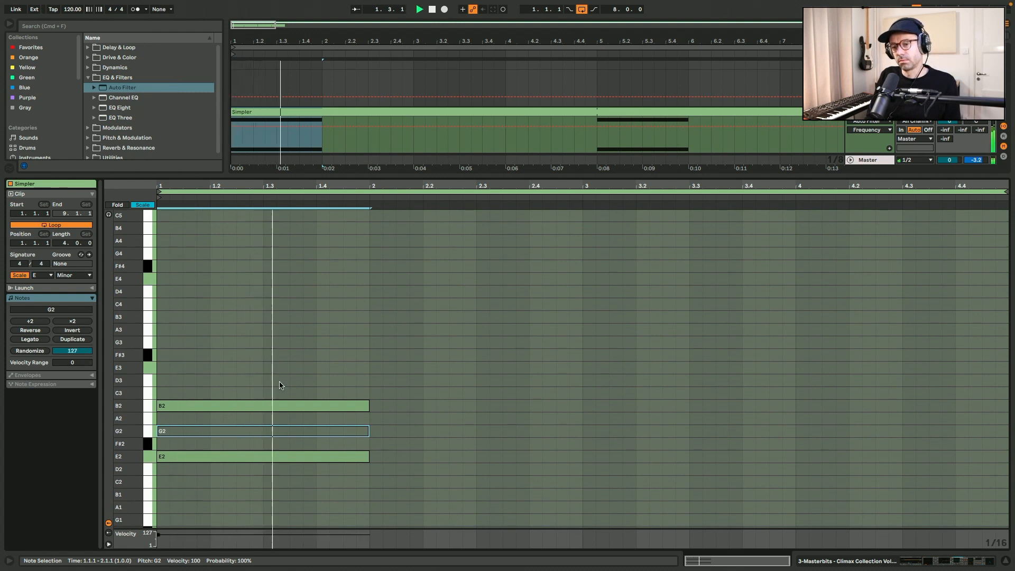
# Copy the chord into bars 2 to 4, transposed to start on G2, F#2 and C2 respectively
pyautogui.press('super+a')
pyautogui.moveTo(175, 459); pyautogui.dragTo(381, 437)
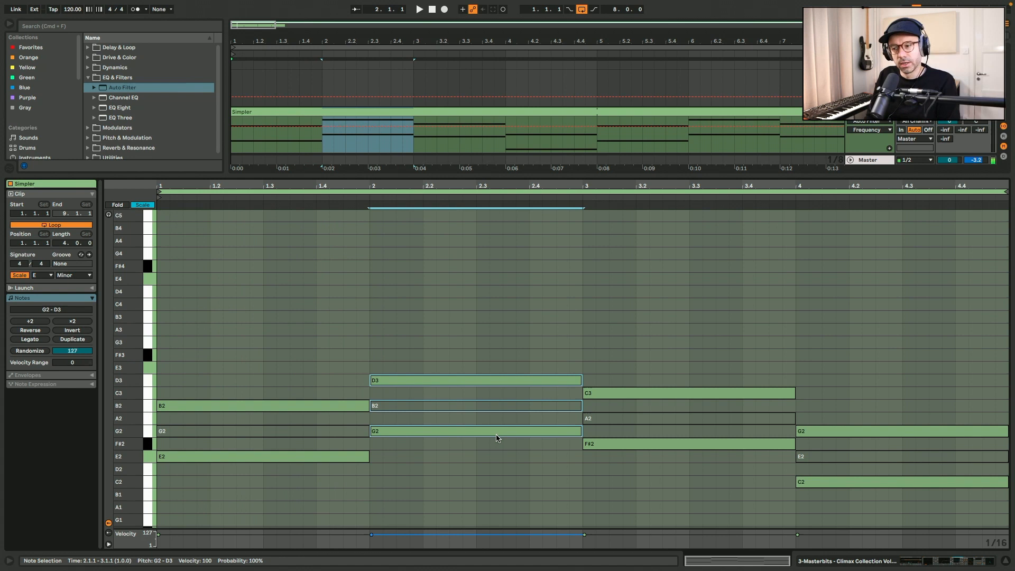
pyautogui.scroll(-3, 496, 437)
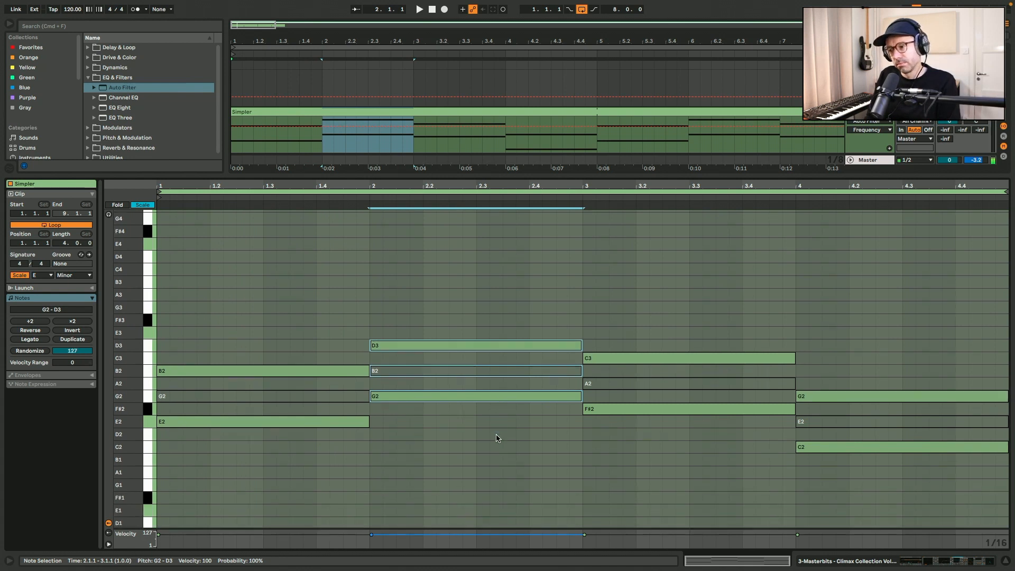
# Move the bar 2 chord to A2-C3-E3 and the bar 3 chord to D2-F#2-A2, and delete the bar 4 chord
pyautogui.moveTo(509, 397); pyautogui.dragTo(509, 384)
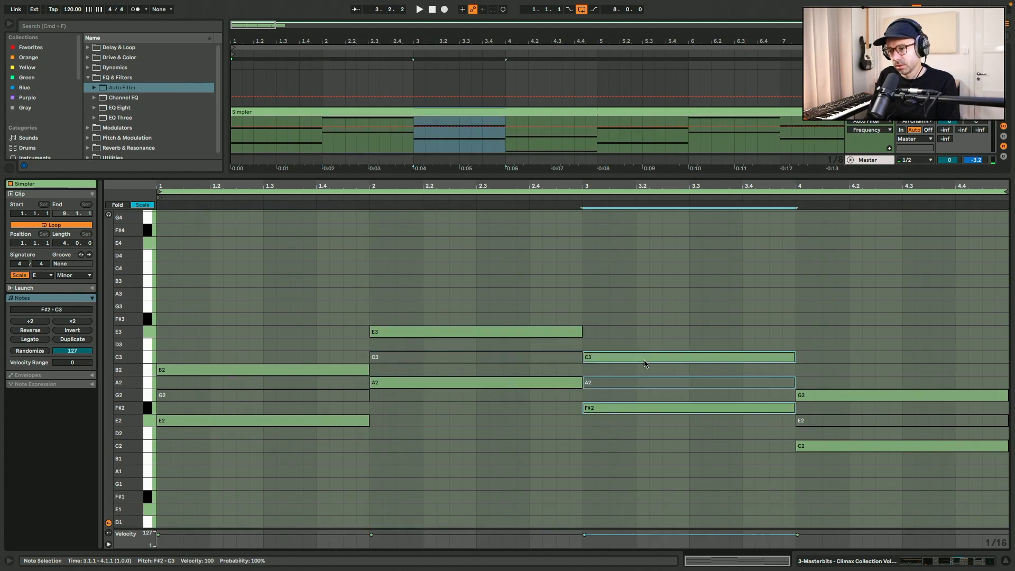
pyautogui.moveTo(645, 360); pyautogui.dragTo(623, 438)
pyautogui.moveTo(625, 401); pyautogui.dragTo(631, 444)
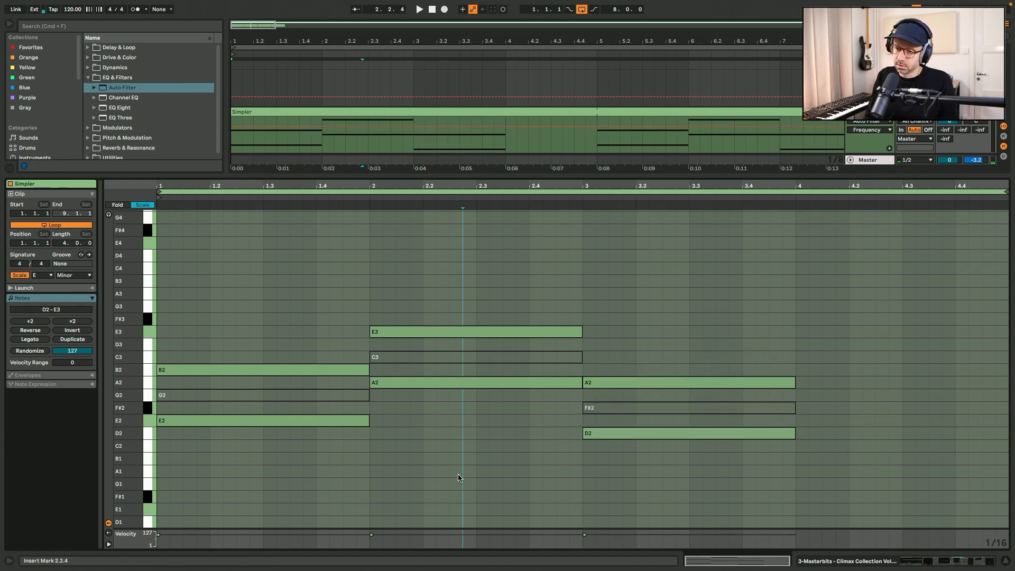
# Shift the chords in bars 2 and 3 one bar later and duplicate the bar 1 chord into bar 2
pyautogui.moveTo(462, 476); pyautogui.dragTo(608, 329)
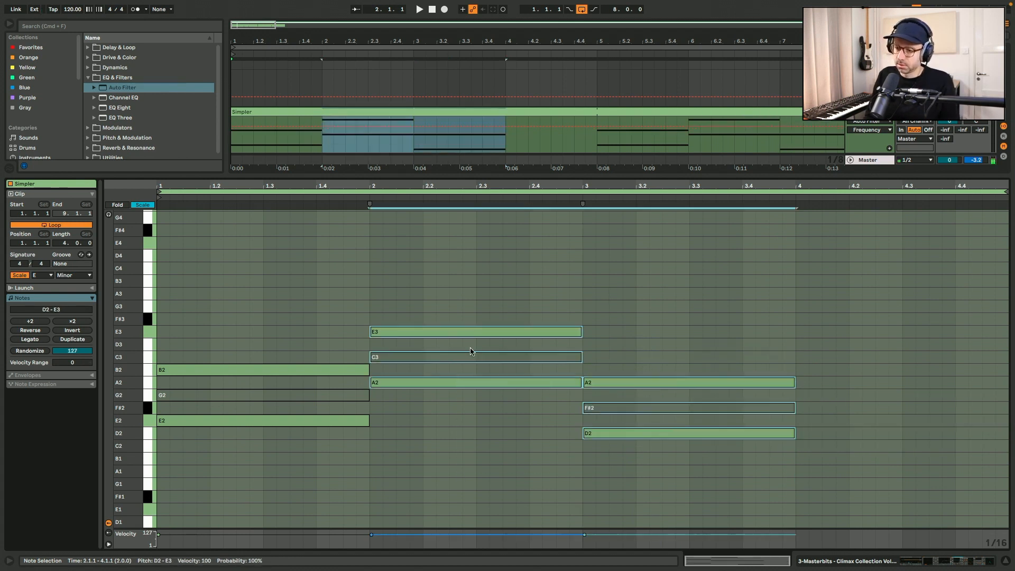
pyautogui.moveTo(439, 386); pyautogui.dragTo(652, 386)
pyautogui.moveTo(365, 482); pyautogui.dragTo(285, 346)
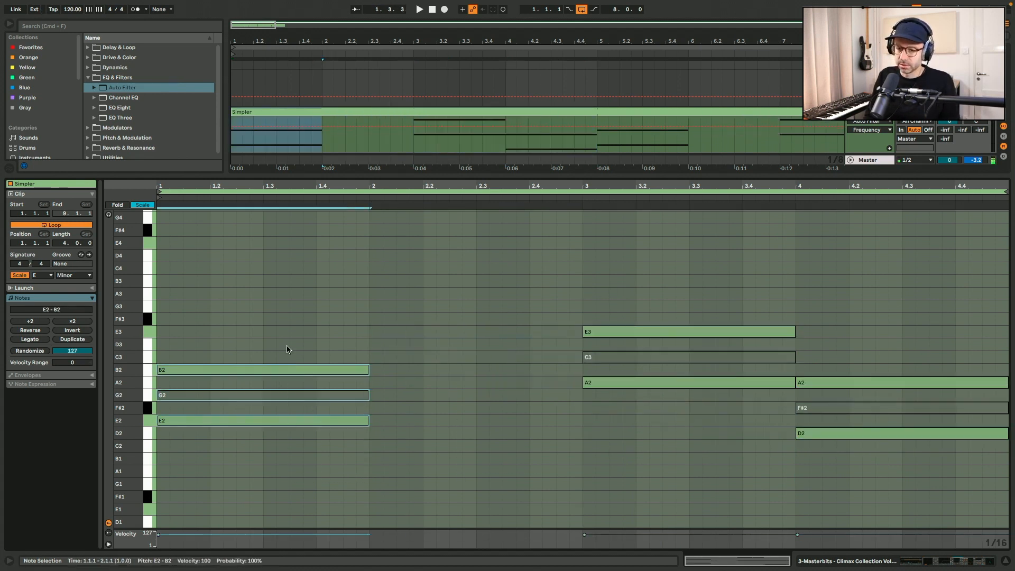
pyautogui.press('super+d')
pyautogui.click(371, 310)
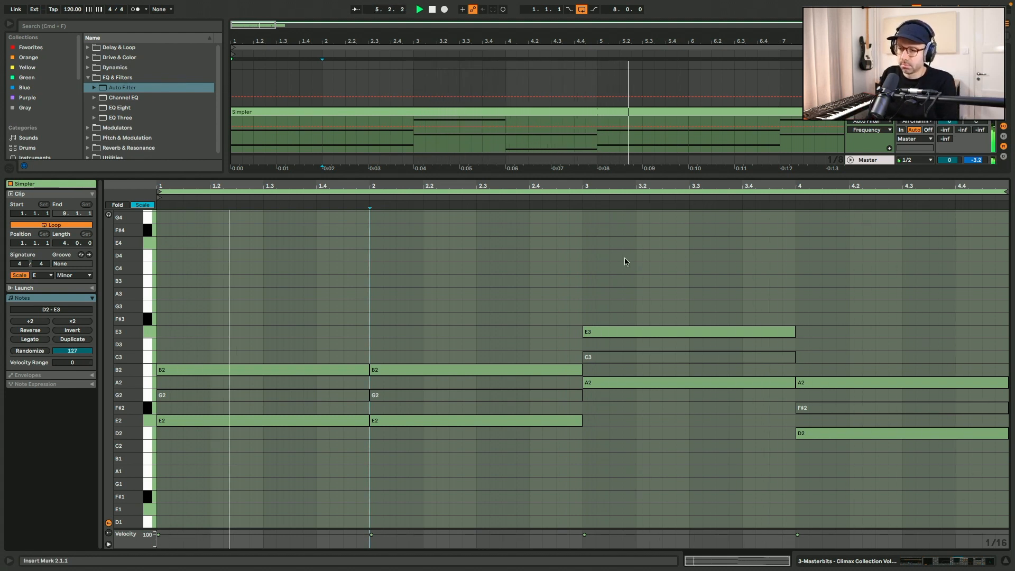
# Rename the clip as "Simpler Em Am D"
pyautogui.click(240, 108)
pyautogui.press('Right')
pyautogui.write('Em Am D')
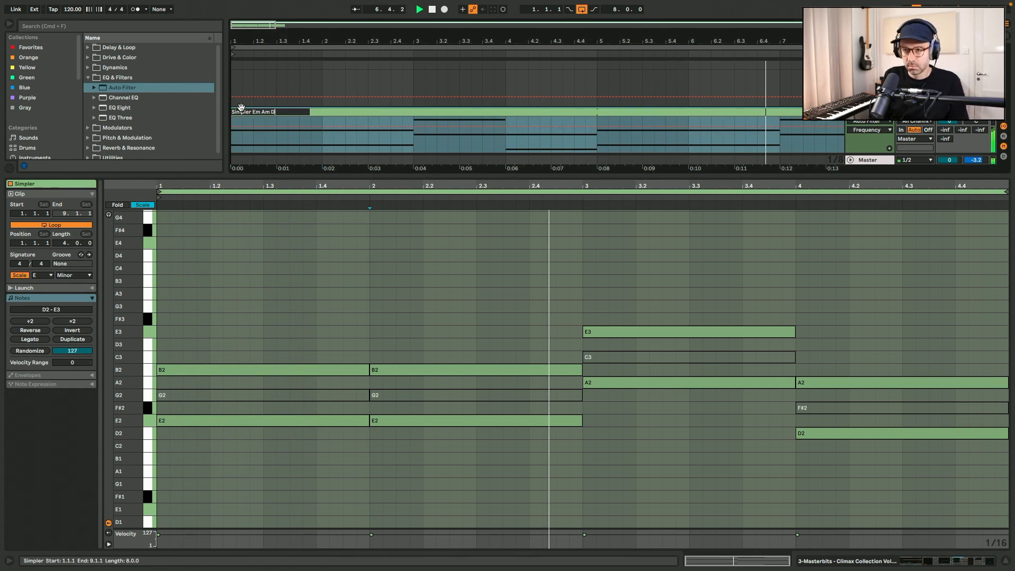
pyautogui.press('Return')
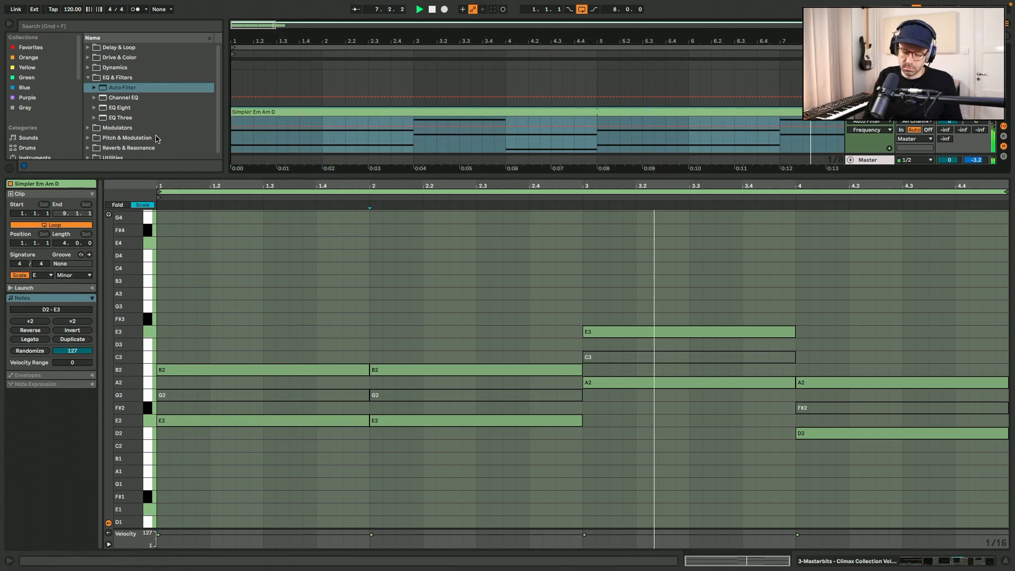
# Sweep the Auto Filter's frequency to 1.35 kHz and up to 3.69 kHz while the chord clip plays
pyautogui.press('alt+super+l')
pyautogui.press('alt+super+b')
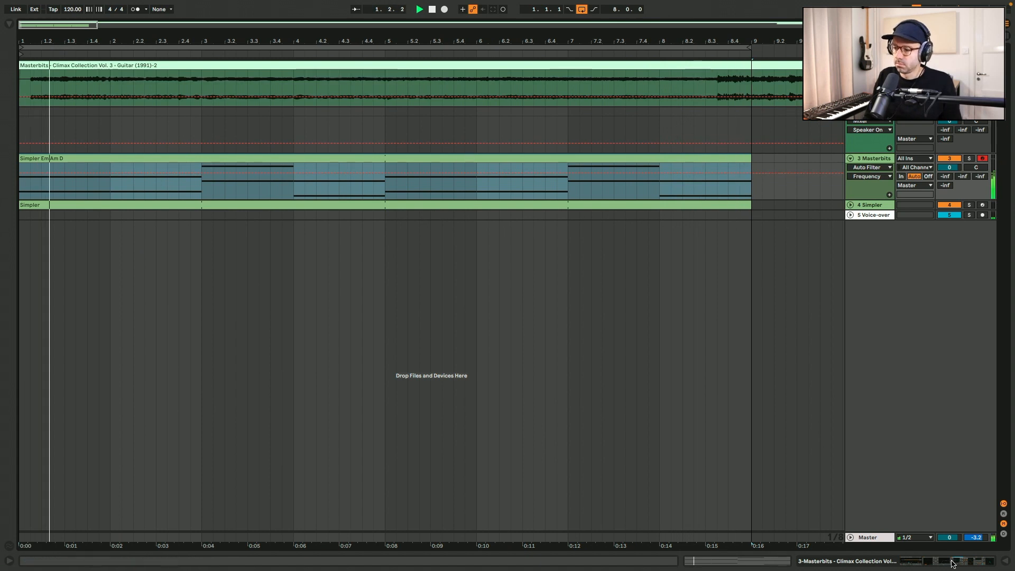
pyautogui.press('alt+super+l')
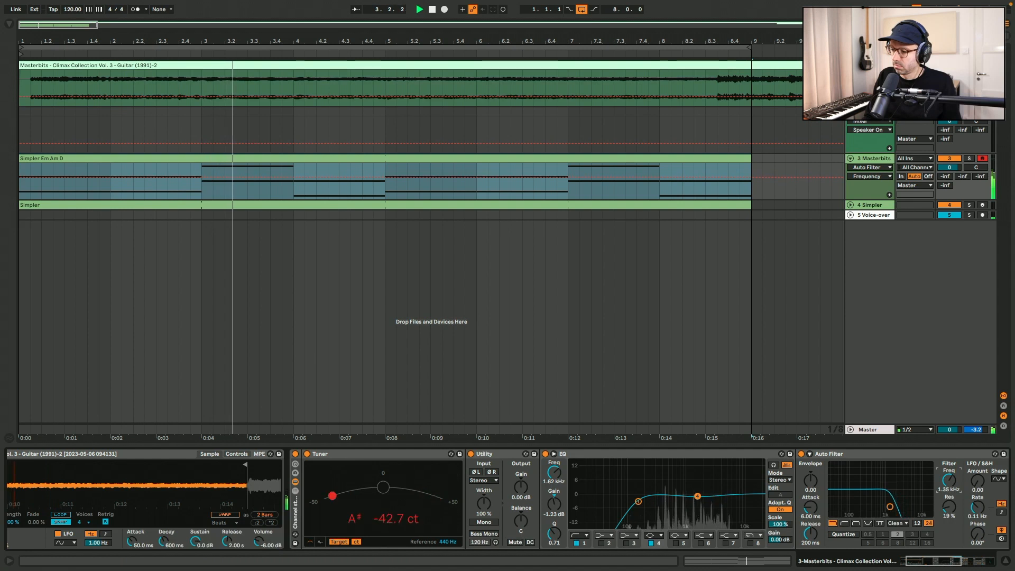
pyautogui.moveTo(949, 480); pyautogui.dragTo(948, 481)
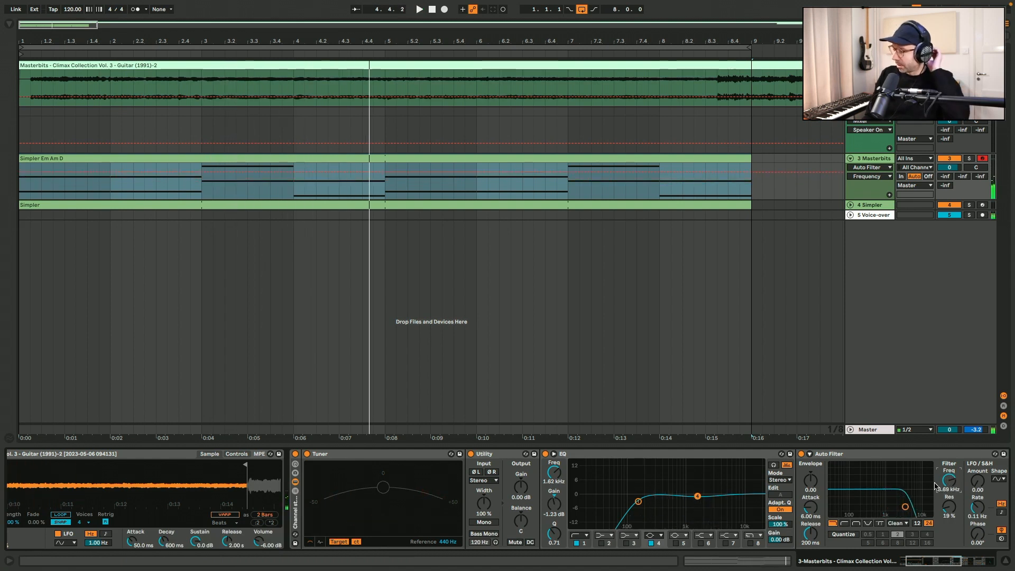
# Add an LFO from the Modulators effects directly after the Auto Filter and map it to the filter's frequency
pyautogui.press('super+alt+b')
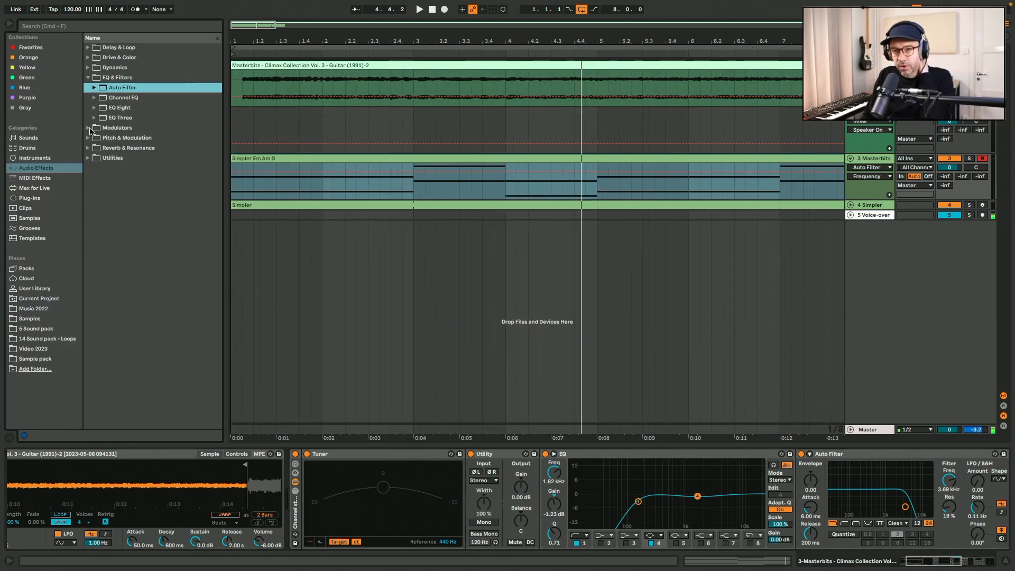
pyautogui.moveTo(113, 109); pyautogui.dragTo(989, 457)
pyautogui.moveTo(841, 479); pyautogui.dragTo(881, 468)
pyautogui.click(555, 485)
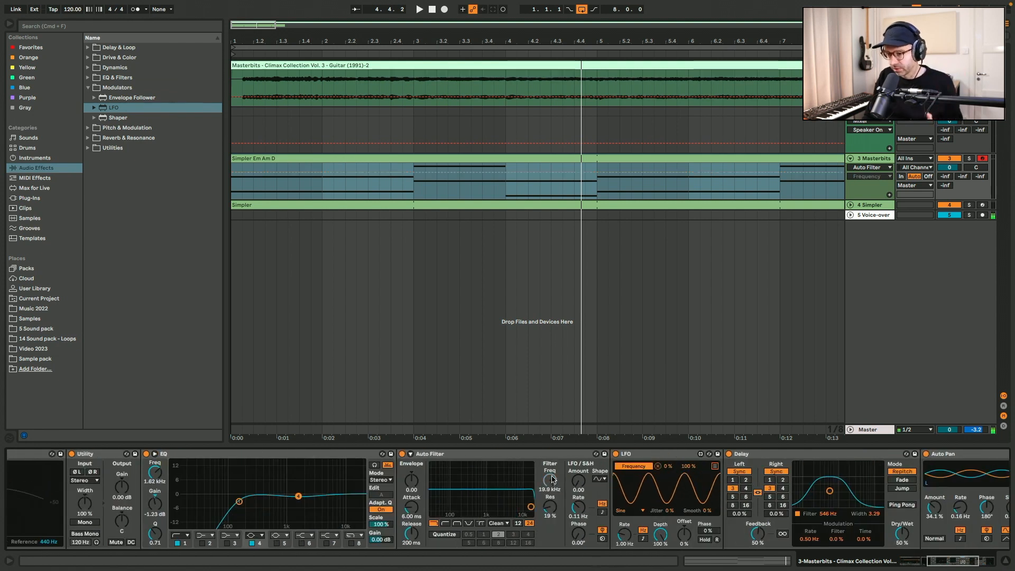
# Set the LFO's rate to 0.20 Hz and its frequency mapping range to 60–100% during playback
pyautogui.press('space')
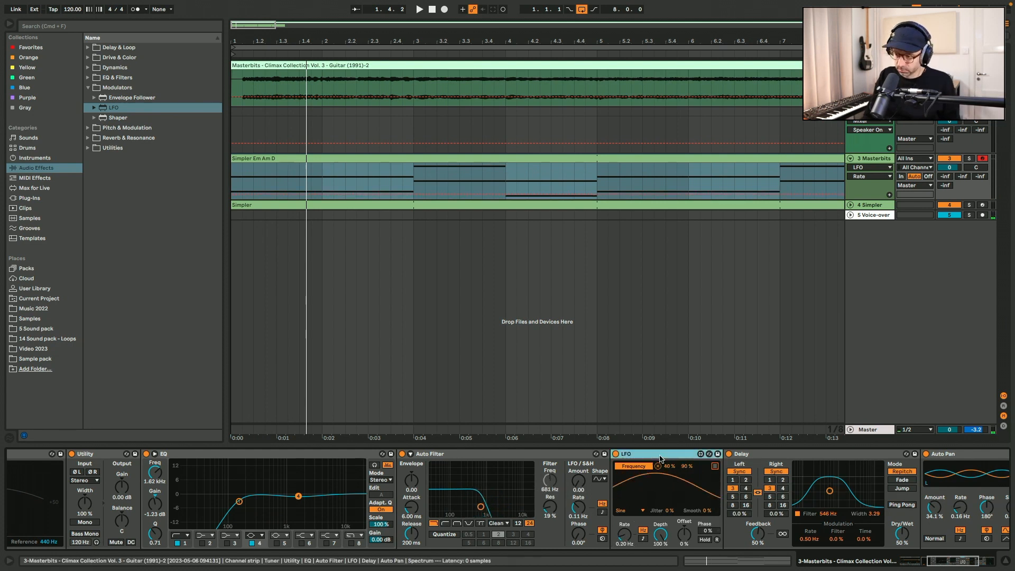
pyautogui.press('space')
pyautogui.moveTo(669, 467); pyautogui.dragTo(675, 453)
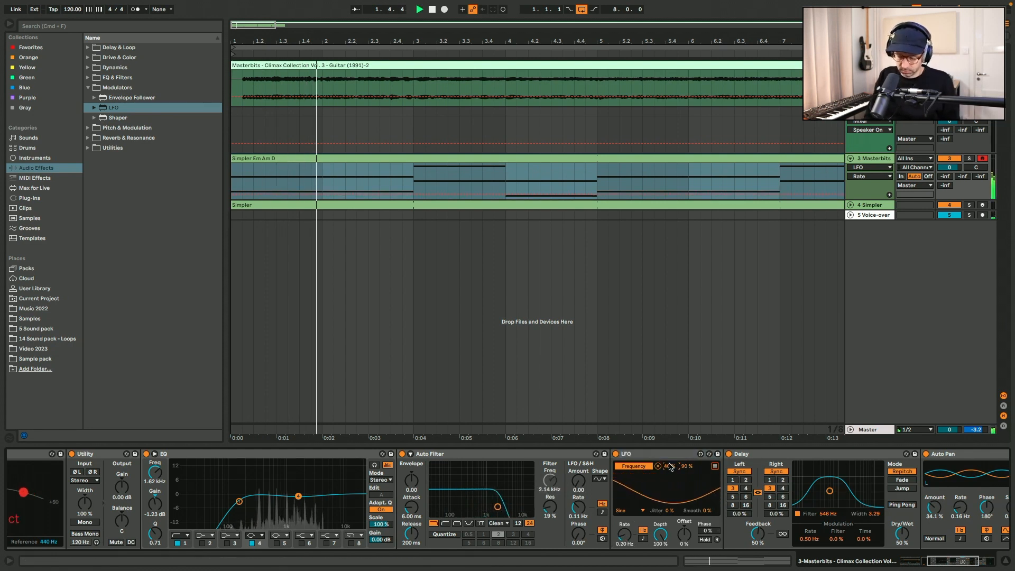
pyautogui.click(675, 454)
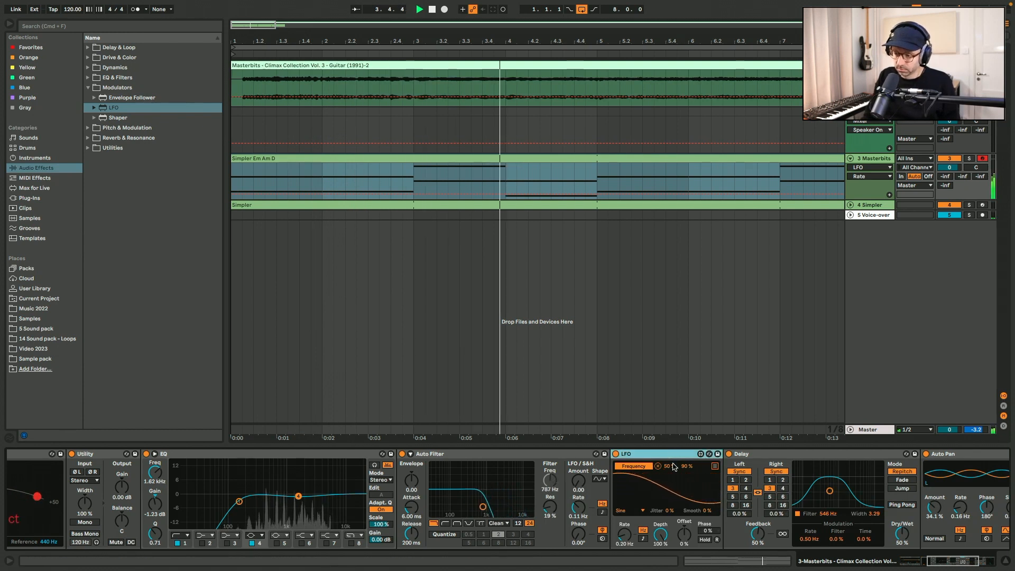
pyautogui.moveTo(674, 466); pyautogui.dragTo(675, 459)
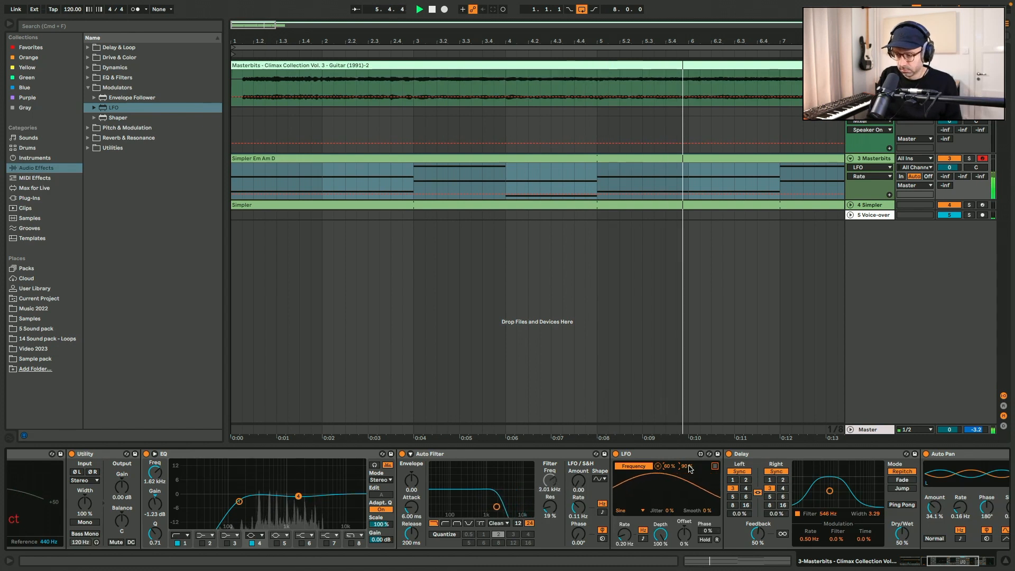
pyautogui.scroll(5, 689, 469)
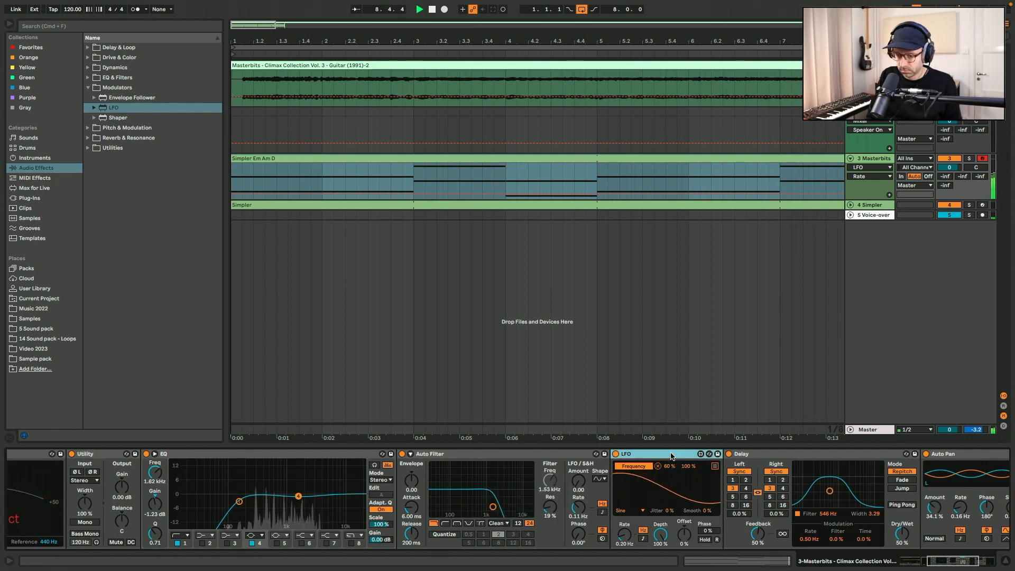
# Collapse the Utility device in the track's chain and hide the browser
pyautogui.hscroll(-10, 670, 456)
pyautogui.doubleClick(599, 456)
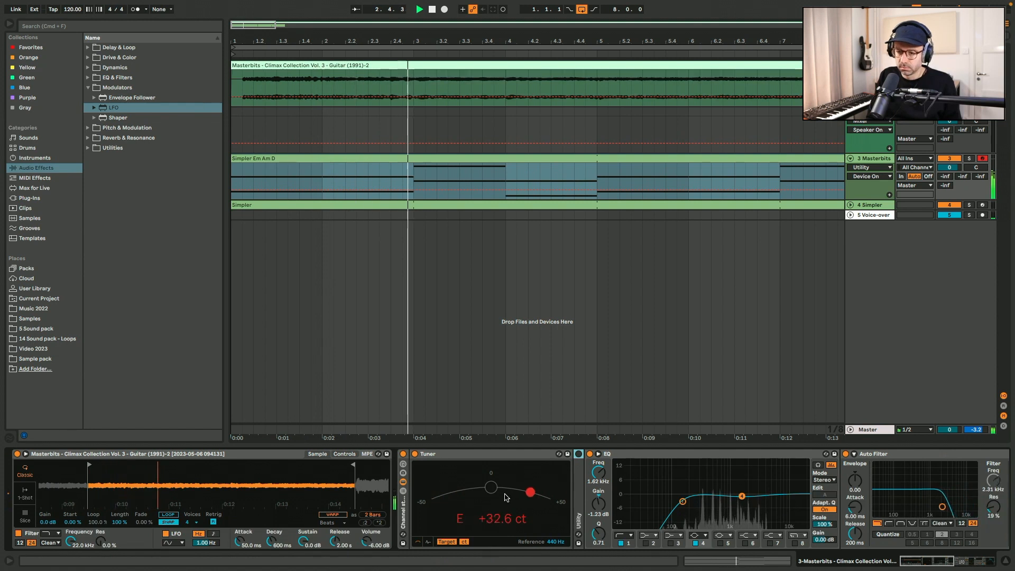
pyautogui.press('alt+super+b')
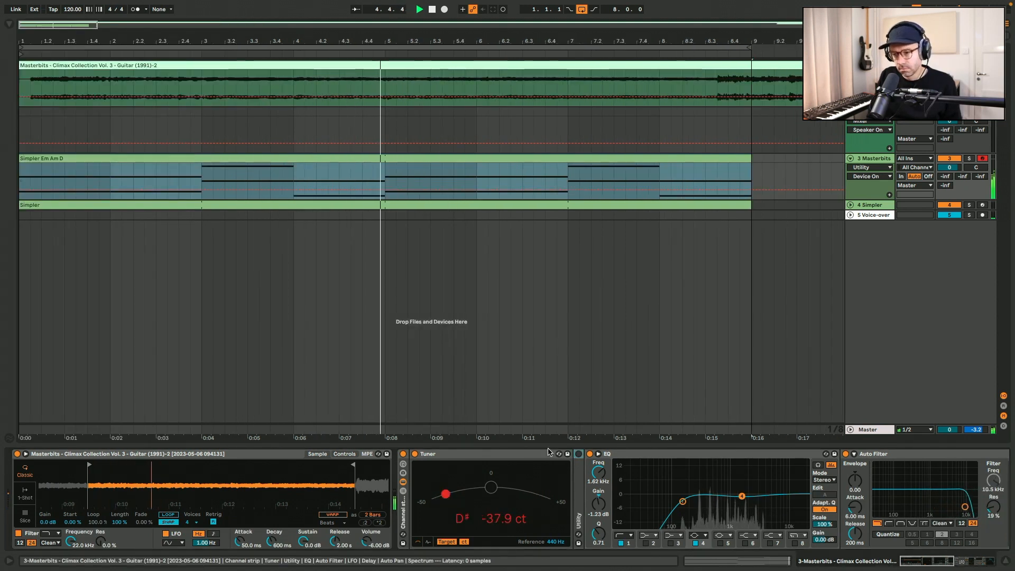
pyautogui.click(623, 456)
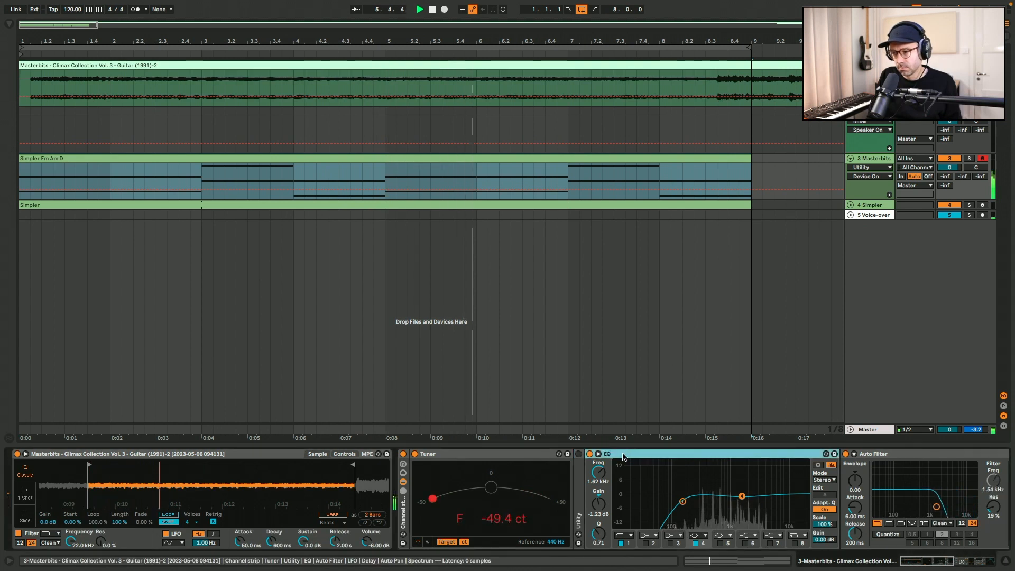
# Raise the Auto Pan's amount to 38.9%
pyautogui.hscroll(10, 623, 456)
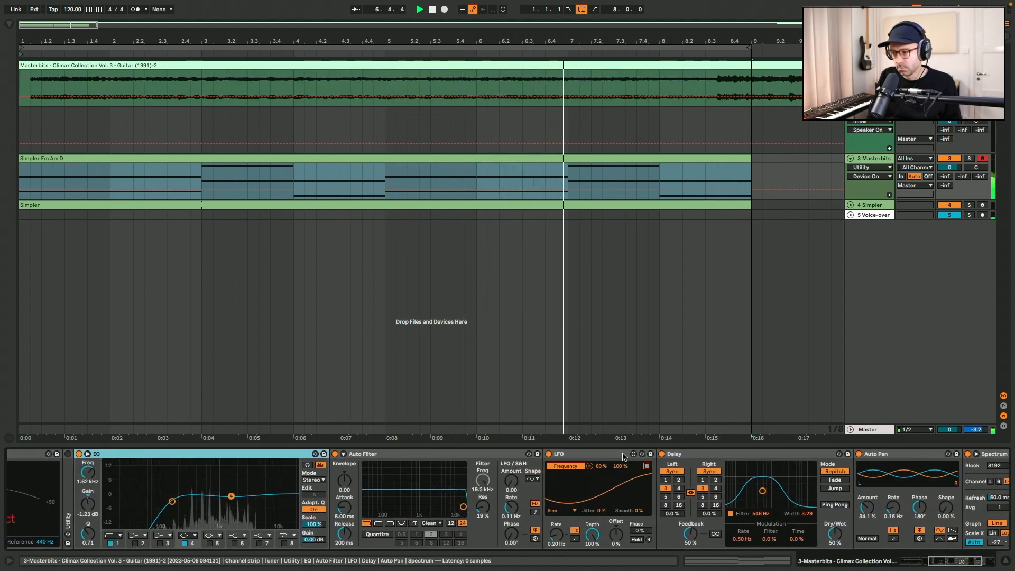
pyautogui.click(869, 509)
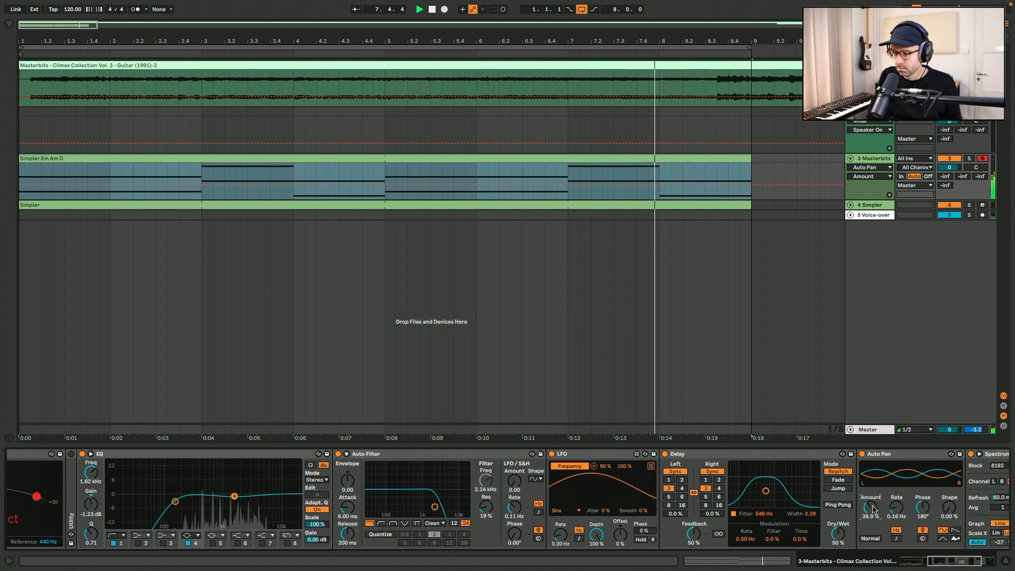
pyautogui.moveTo(896, 508); pyautogui.dragTo(896, 508)
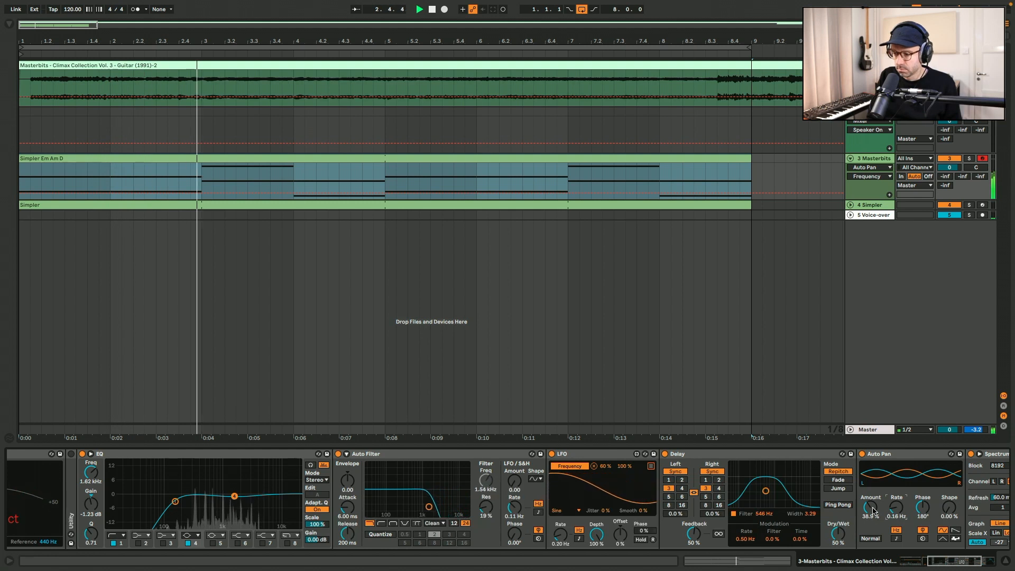
# Set the Delay's filter to 627 Hz and the LFO to a 0.17 Hz rate with a 65% mapping minimum
pyautogui.moveTo(766, 514)
pyautogui.mouseDown()
pyautogui.moveTo(766, 488)
pyautogui.moveTo(766, 511)
pyautogui.mouseUp()
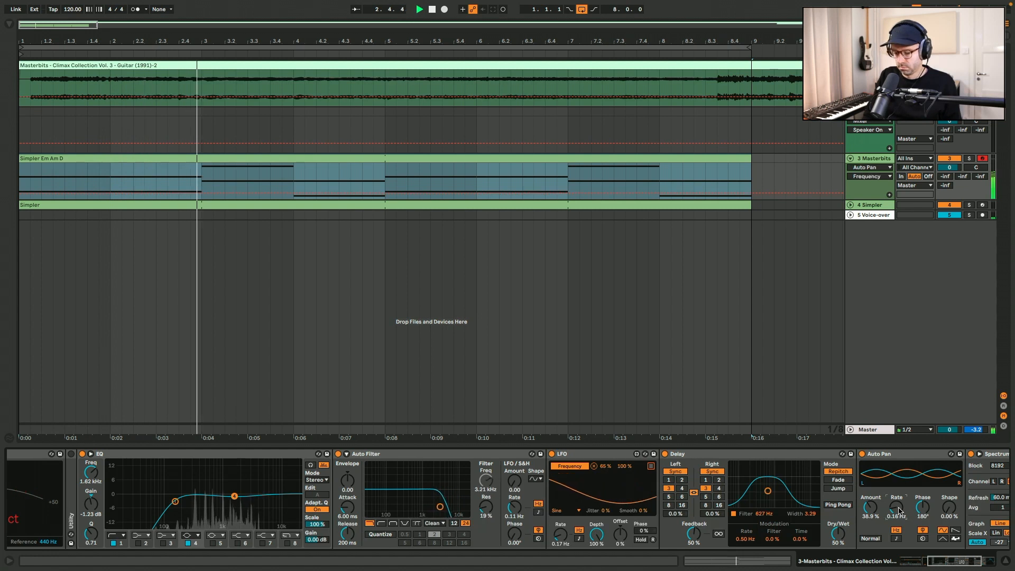
# Set the Auto Pan's rate to 0.14 Hz
pyautogui.click(898, 509)
pyautogui.write('.14')
pyautogui.press('Return')
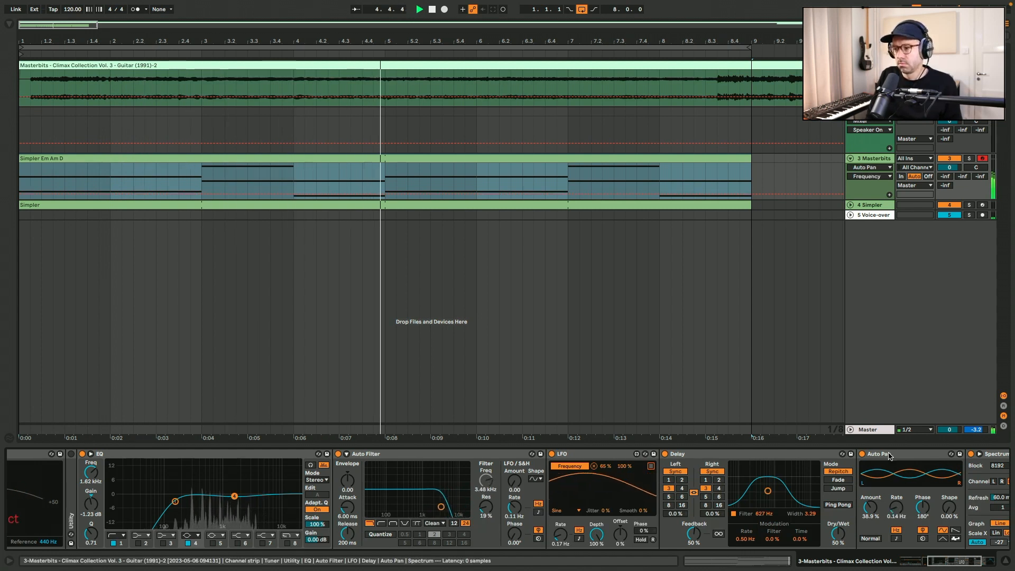
pyautogui.hscroll(-10, 888, 457)
pyautogui.hscroll(-3, 889, 456)
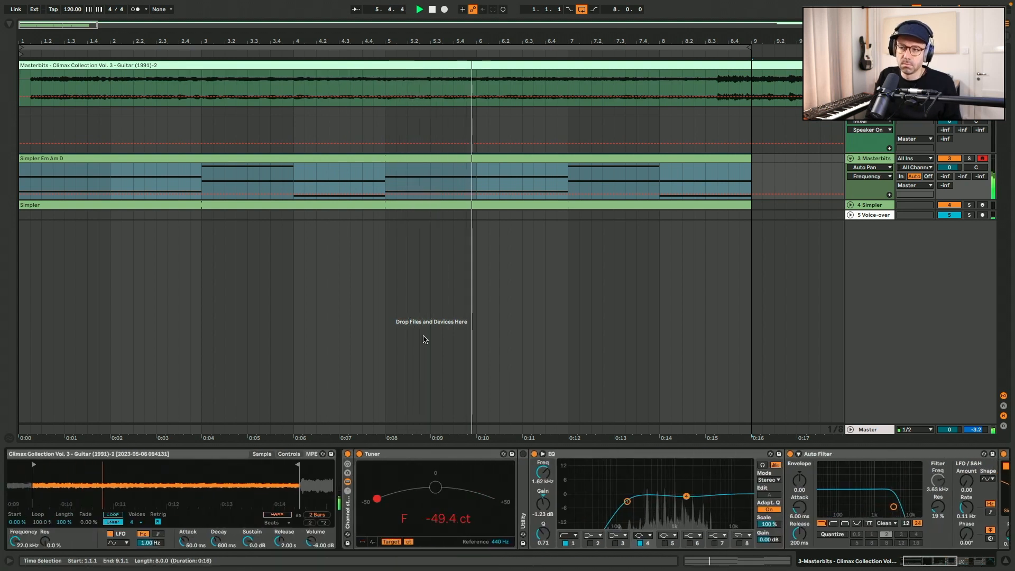